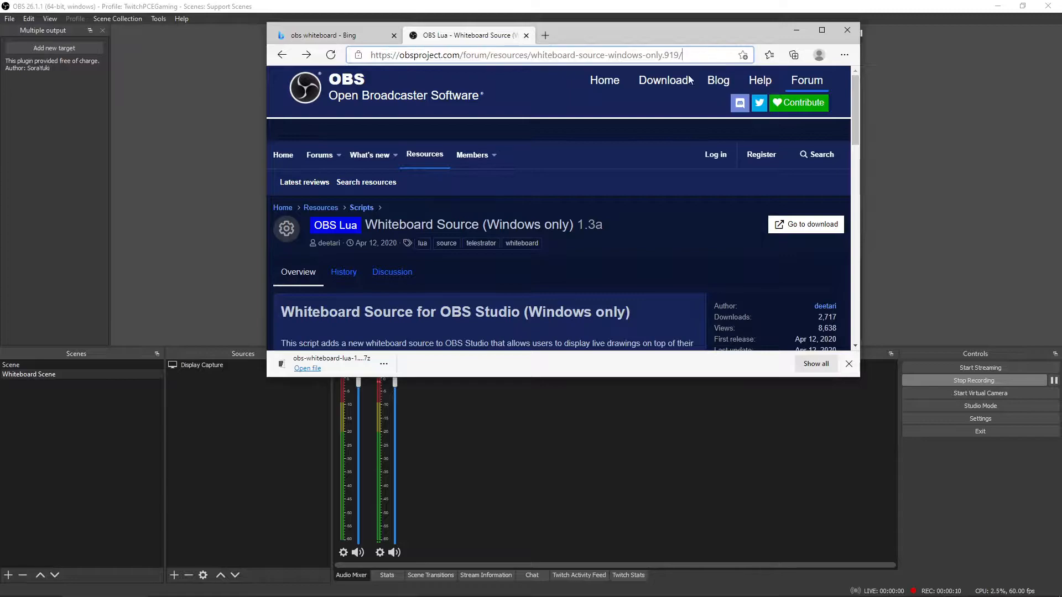
Download obs-whiteboard-lua-1.3a.7z from the v1.3a release and show the downloaded file in its folder
{"action": "left_click", "coordinate": [802, 230]}
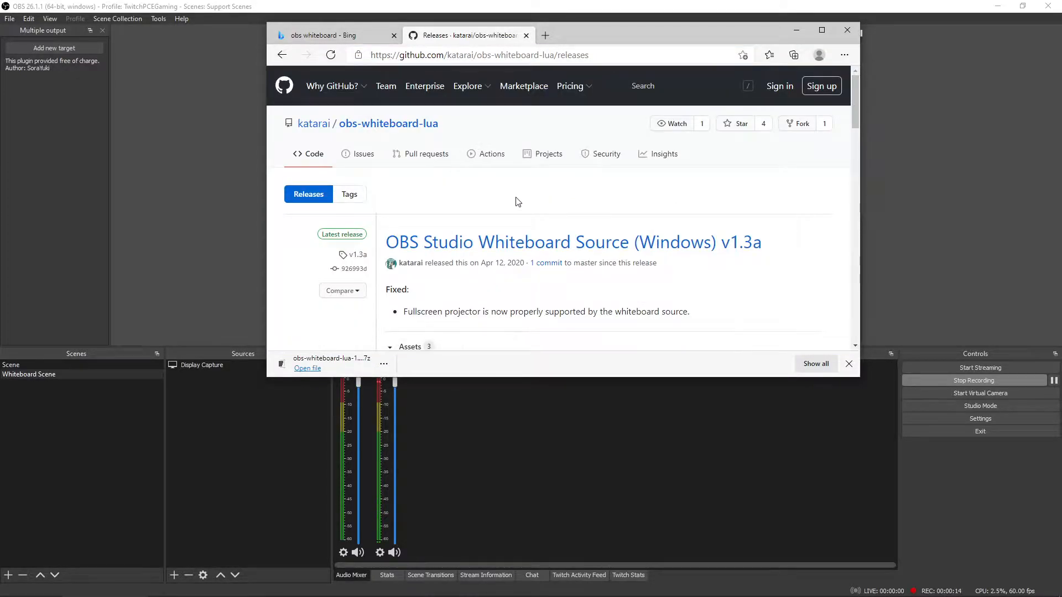
{"action": "scroll", "coordinate": [518, 201], "scroll_direction": "down", "scroll_amount": 2}
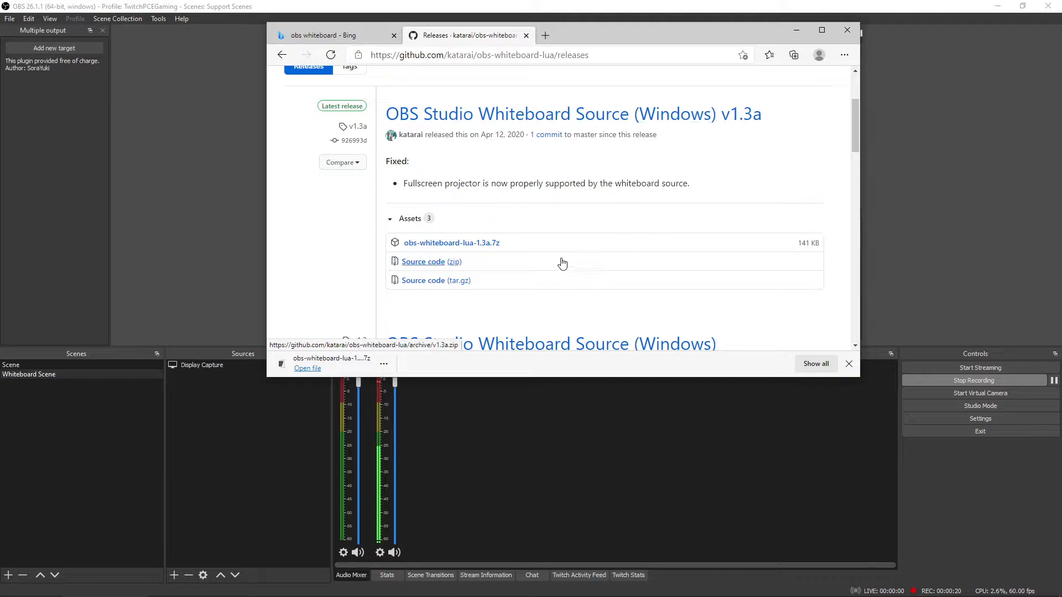
{"action": "left_click", "coordinate": [452, 244]}
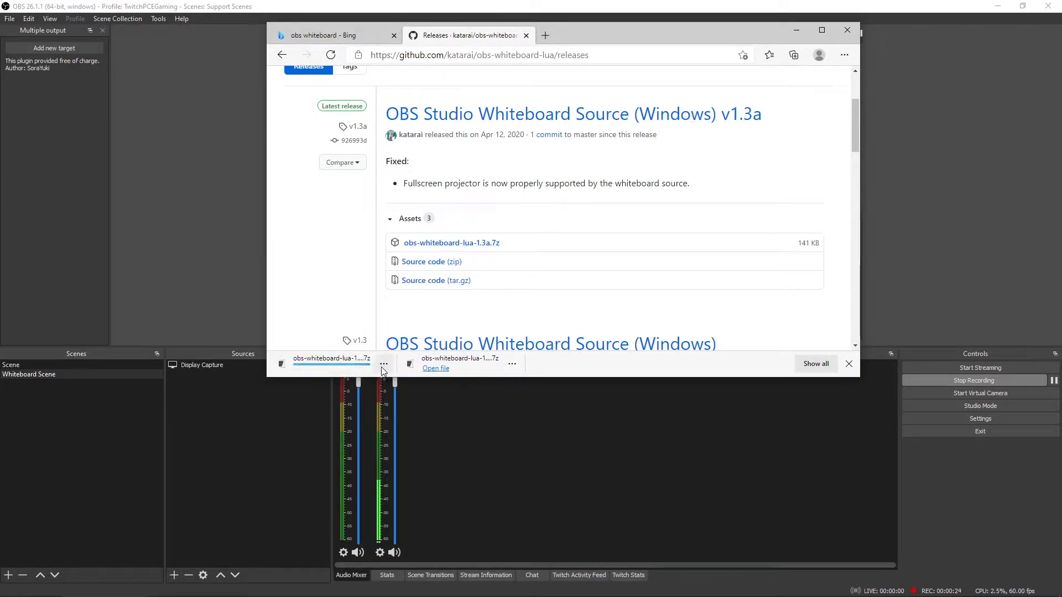
{"action": "left_click", "coordinate": [383, 363]}
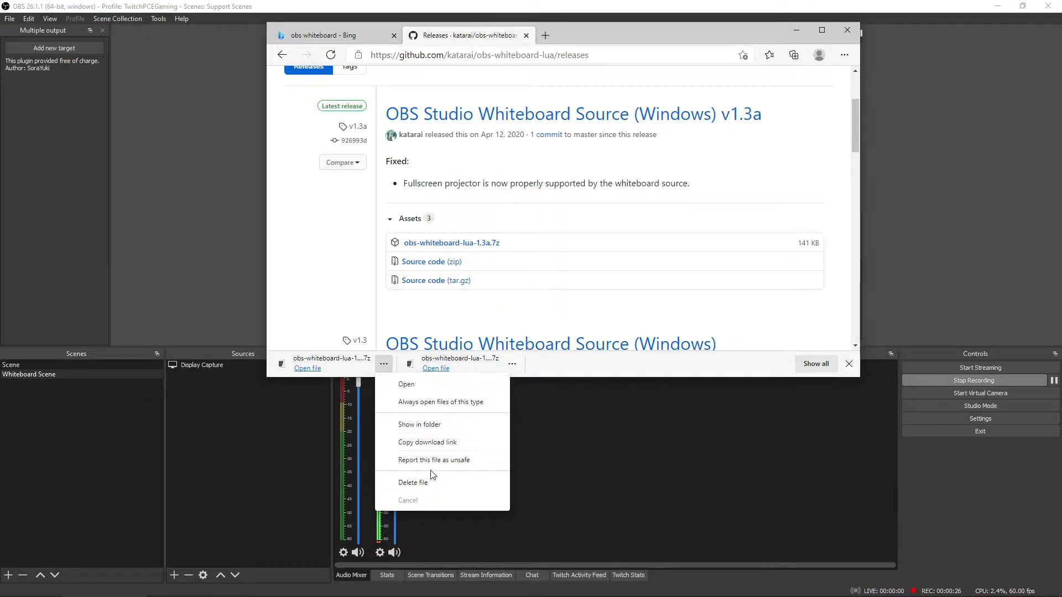
{"action": "left_click", "coordinate": [419, 424]}
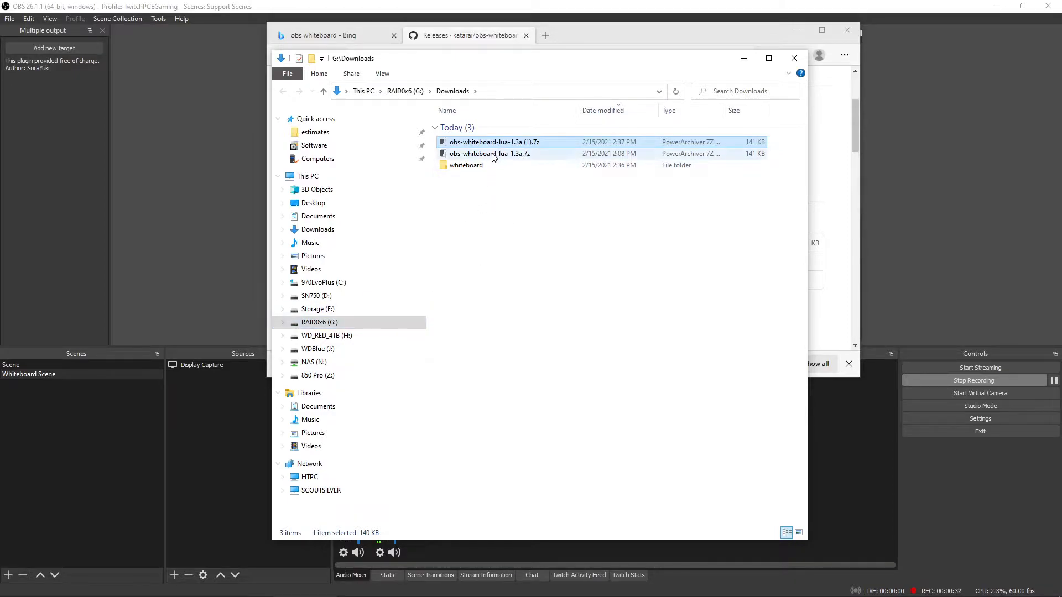
Delete the duplicate archive obs-whiteboard-lua-1.3a (1).7z and the existing whiteboard folder from Downloads
{"action": "left_click", "coordinate": [489, 193]}
{"action": "left_click_drag", "start_coordinate": [500, 179], "coordinate": [476, 142]}
{"action": "left_click", "coordinate": [478, 142]}
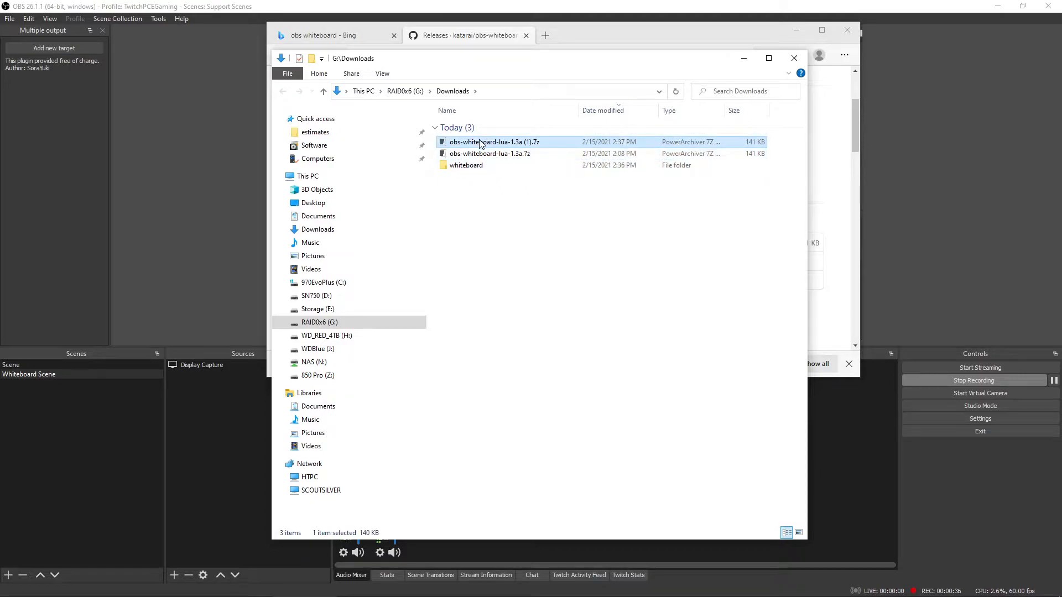
{"action": "right_click", "coordinate": [479, 141]}
{"action": "left_click", "coordinate": [507, 332]}
{"action": "right_click", "coordinate": [479, 155]}
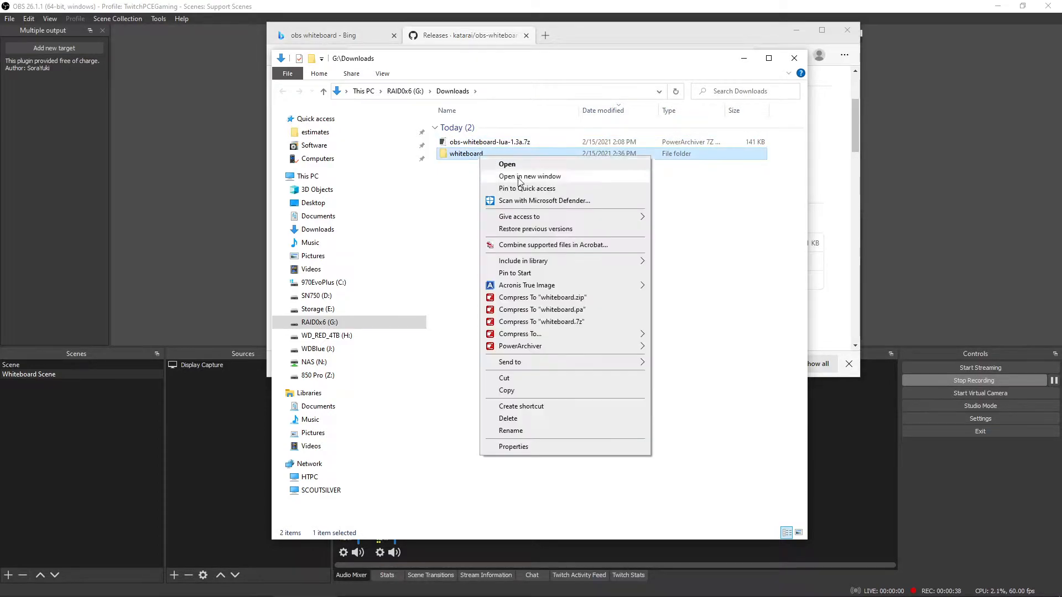
{"action": "left_click", "coordinate": [517, 419]}
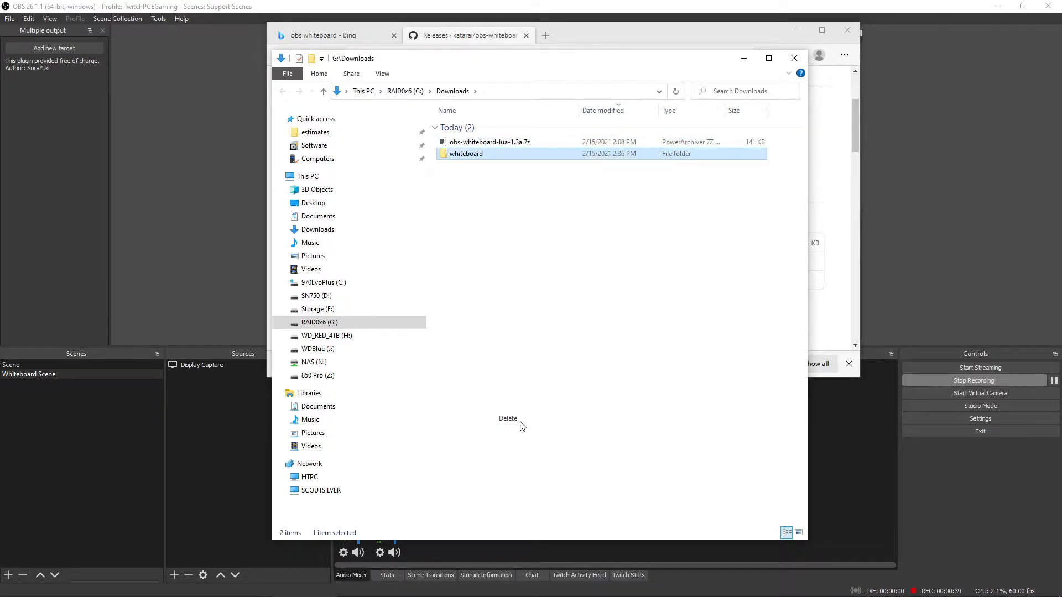
Create a new folder named "whiteboard lua" in Downloads
{"action": "right_click", "coordinate": [470, 170]}
{"action": "mouse_move", "coordinate": [525, 306]}
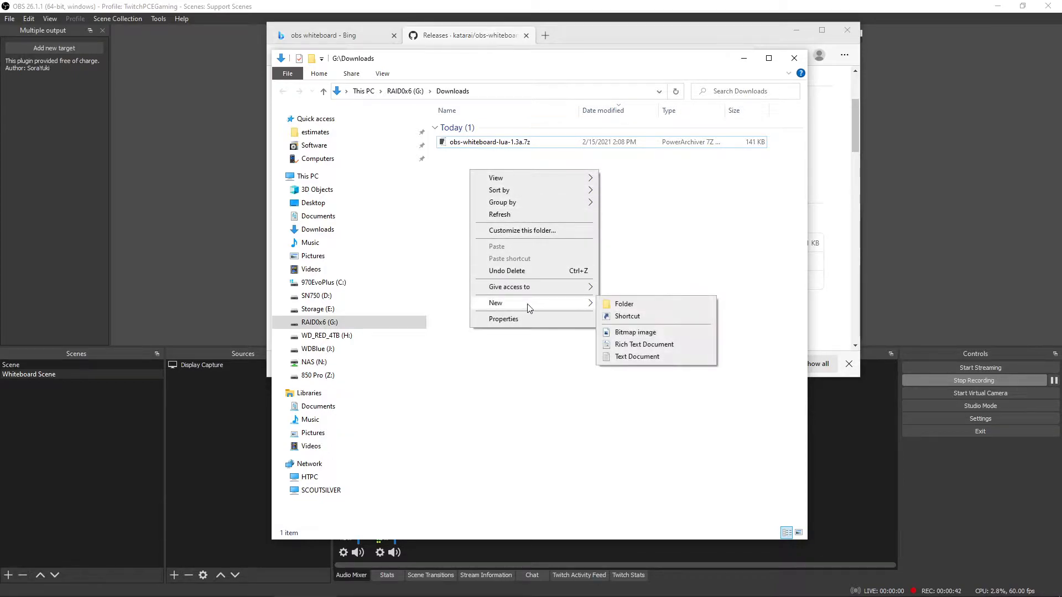
{"action": "left_click", "coordinate": [624, 305]}
{"action": "type", "text": "whiteboard lua"}
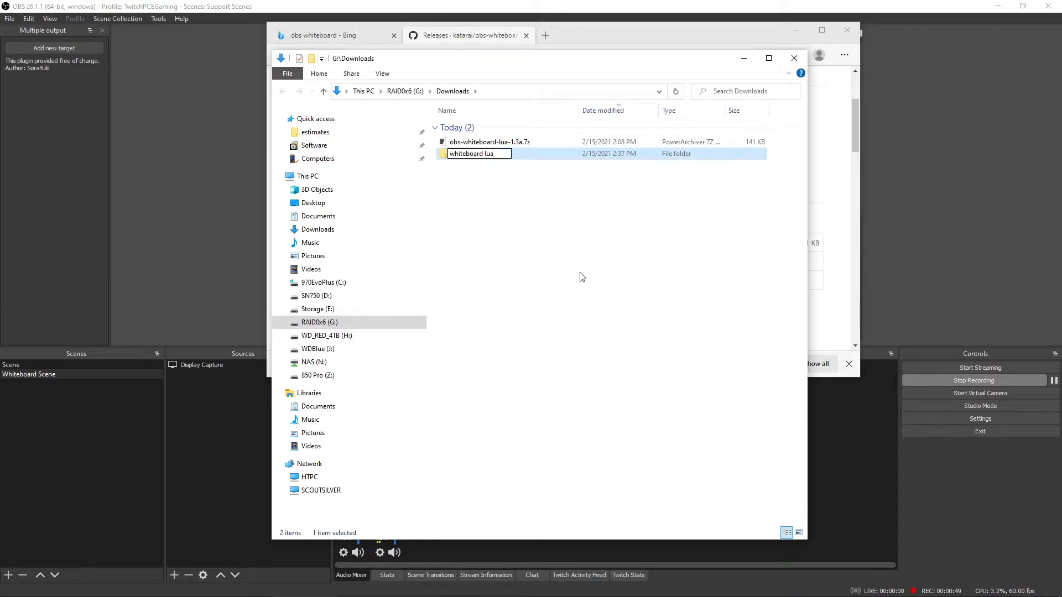
{"action": "left_click", "coordinate": [581, 276]}
Extract obs-whiteboard-lua-1.3a.7z directly into the whiteboard lua folder
{"action": "left_click", "coordinate": [509, 145]}
{"action": "left_click_drag", "start_coordinate": [489, 145], "coordinate": [480, 158]}
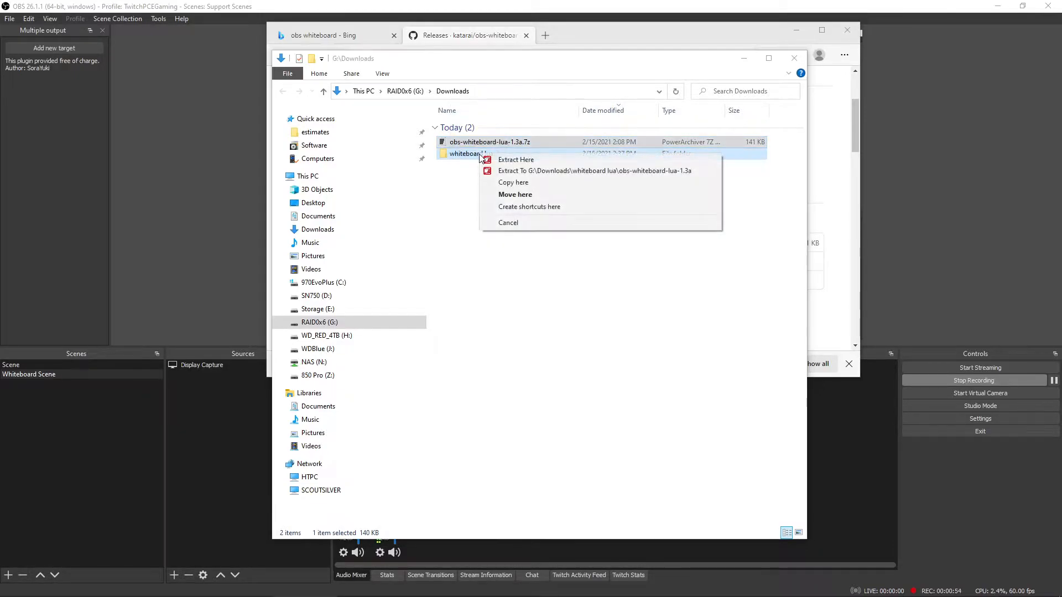
{"action": "left_click", "coordinate": [505, 160]}
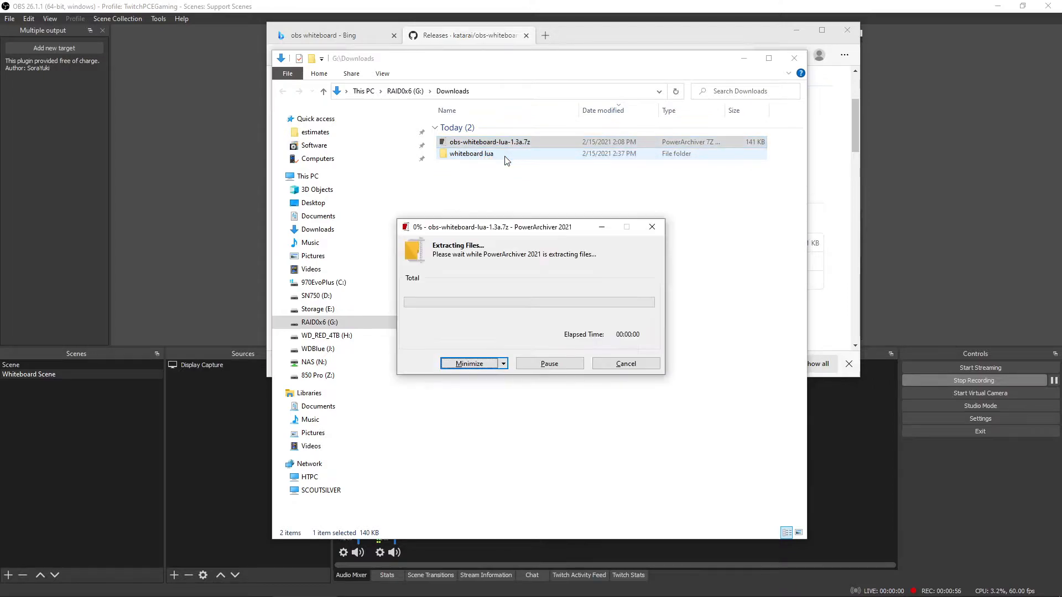
Check the extracted files in the whiteboard lua folder and its winapi subfolder, and close the file and browser windows
{"action": "double_click", "coordinate": [489, 158]}
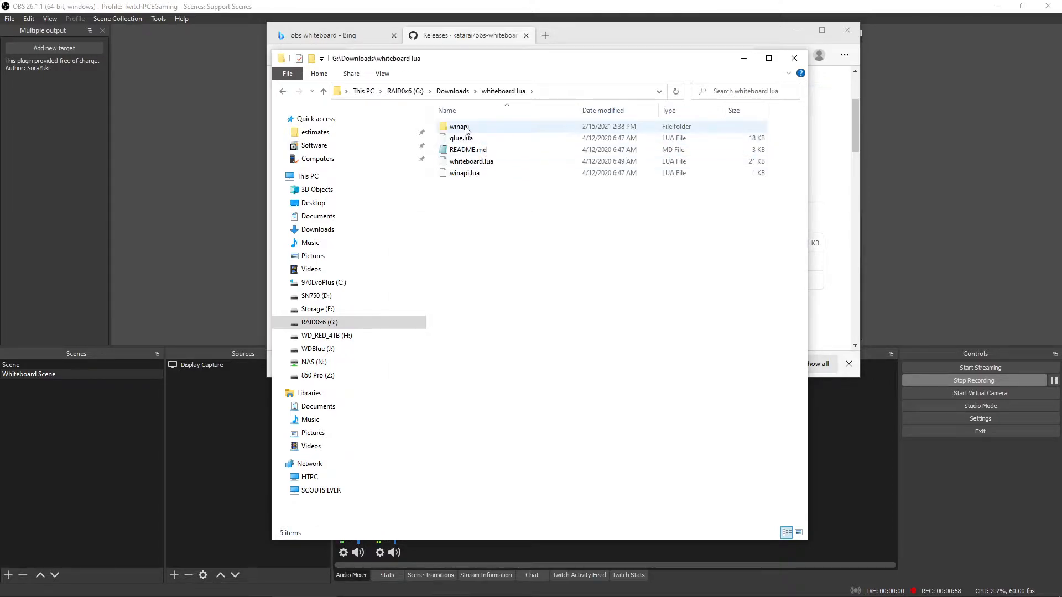
{"action": "double_click", "coordinate": [459, 127]}
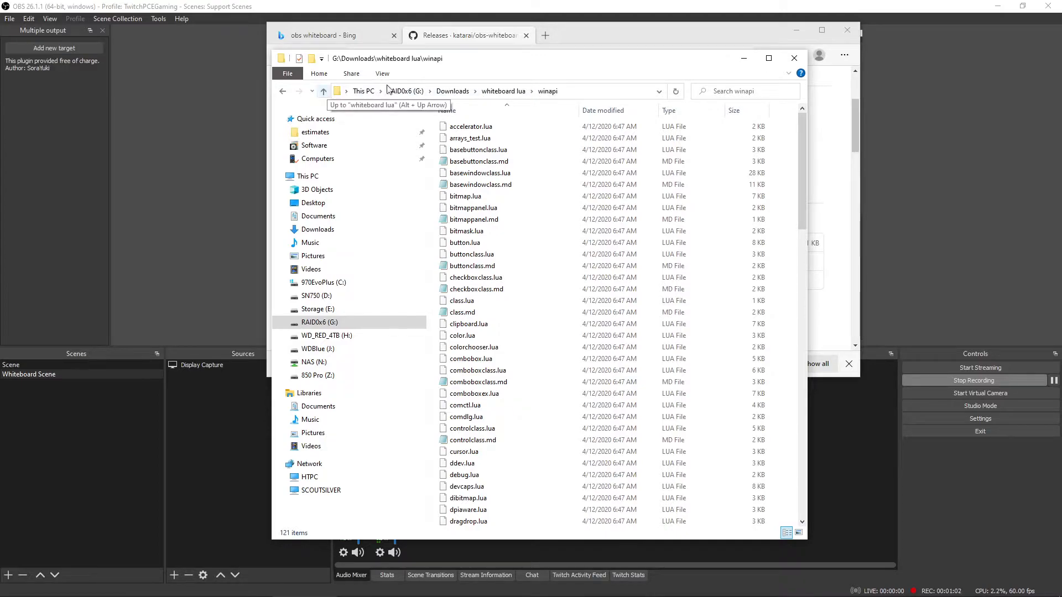
{"action": "left_click", "coordinate": [793, 59]}
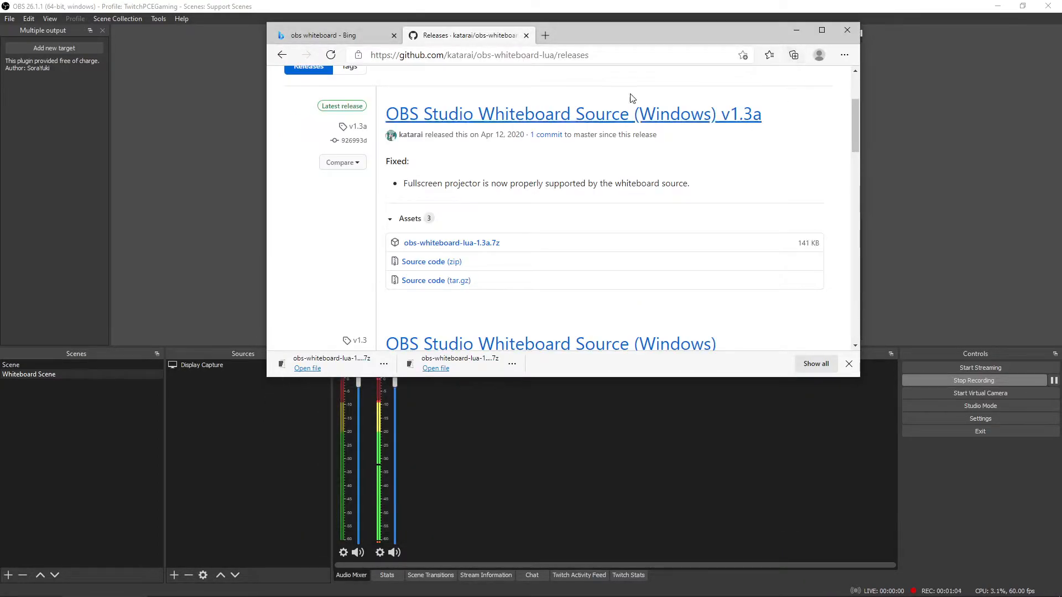
{"action": "left_click", "coordinate": [847, 30]}
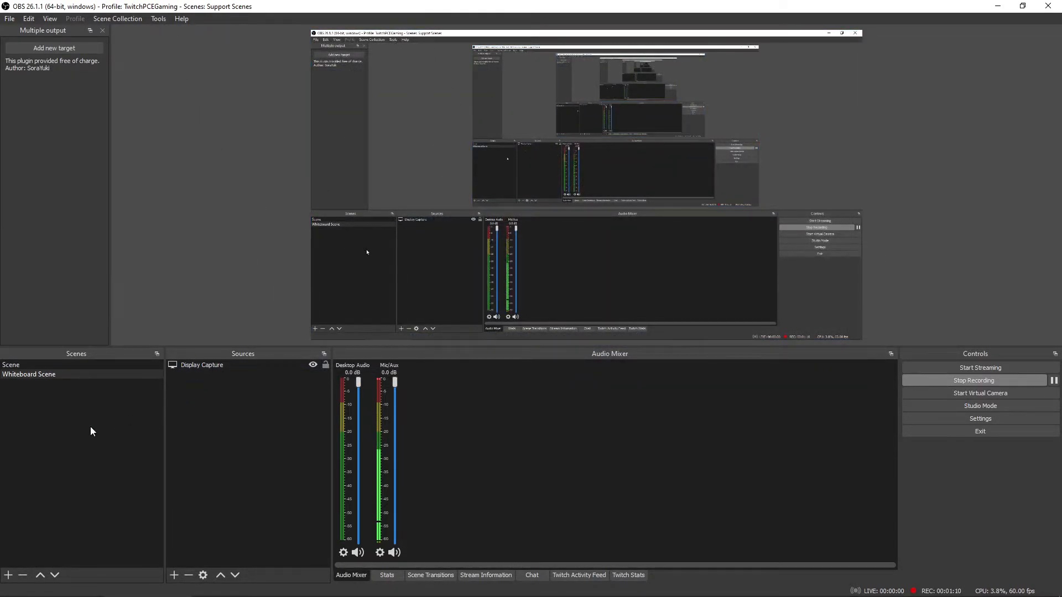
Select the Whiteboard Scene with its Display Capture source and open the Scripts window
{"action": "left_click", "coordinate": [24, 375]}
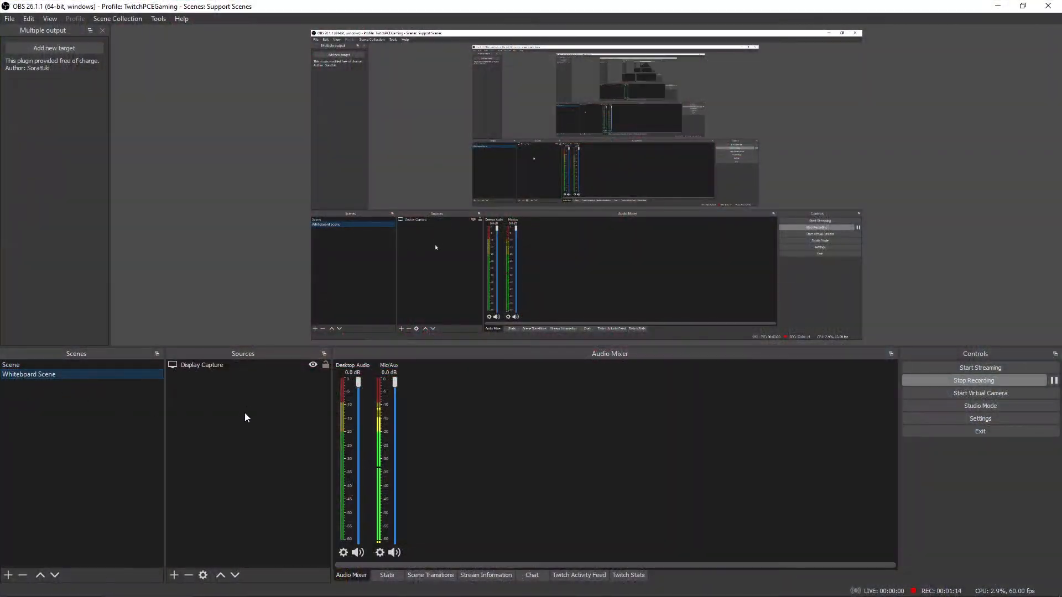
{"action": "left_click", "coordinate": [219, 364]}
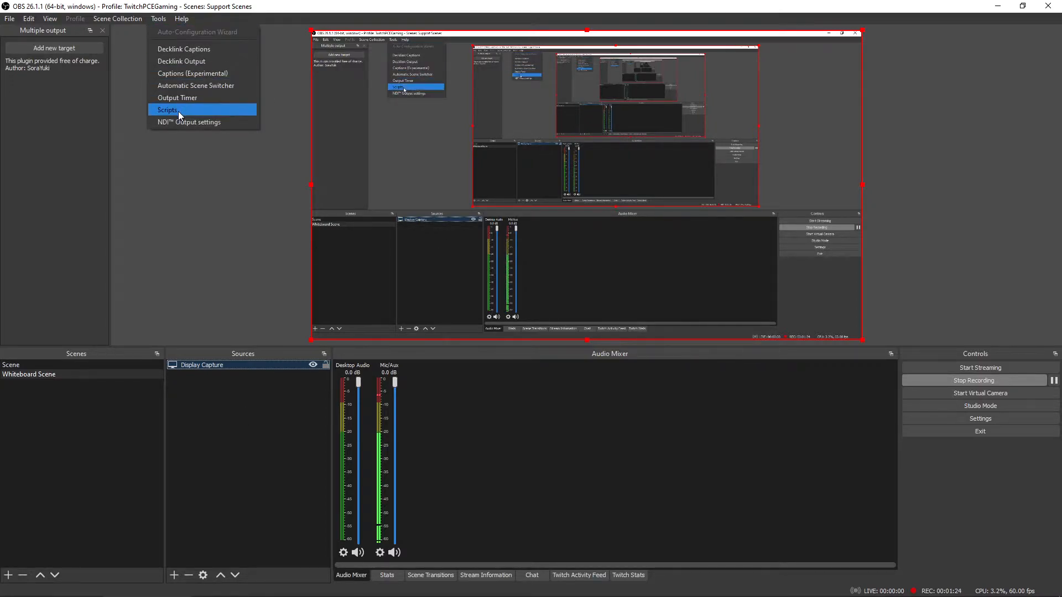
{"action": "left_click", "coordinate": [179, 111]}
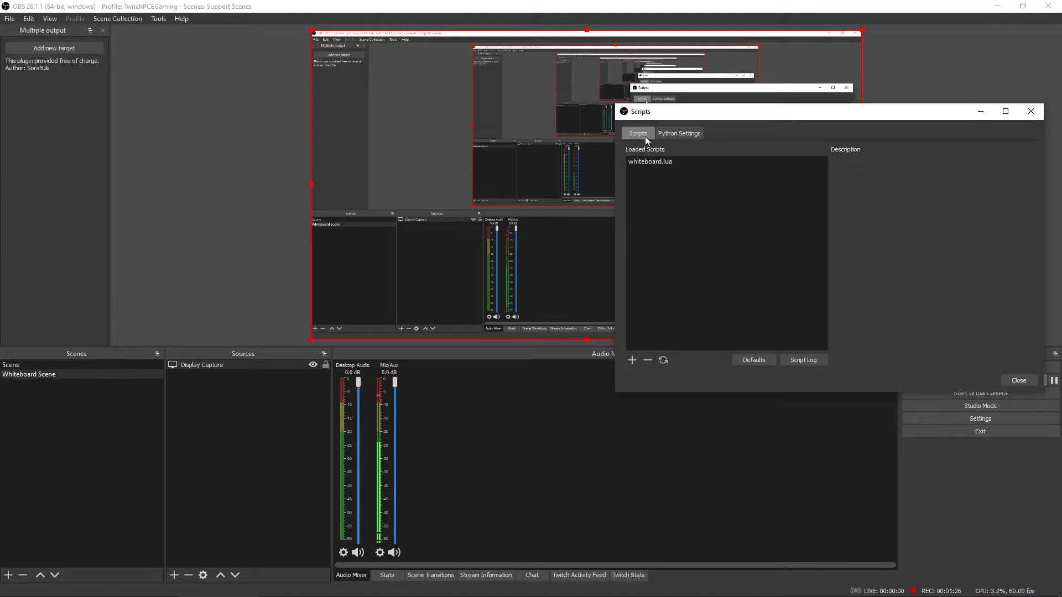
{"action": "left_click", "coordinate": [633, 359]}
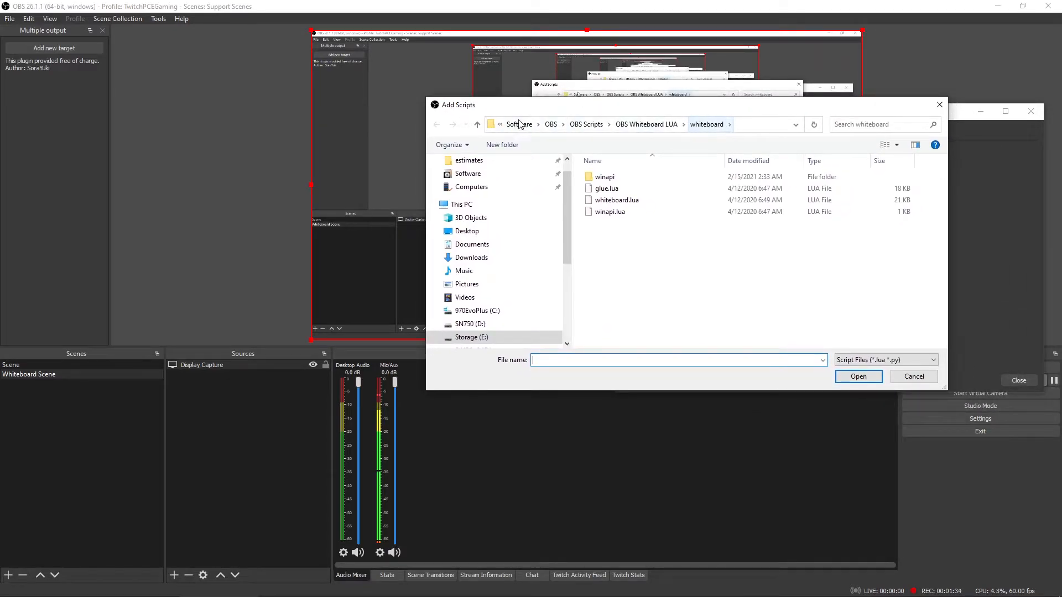
{"action": "left_click", "coordinate": [619, 201]}
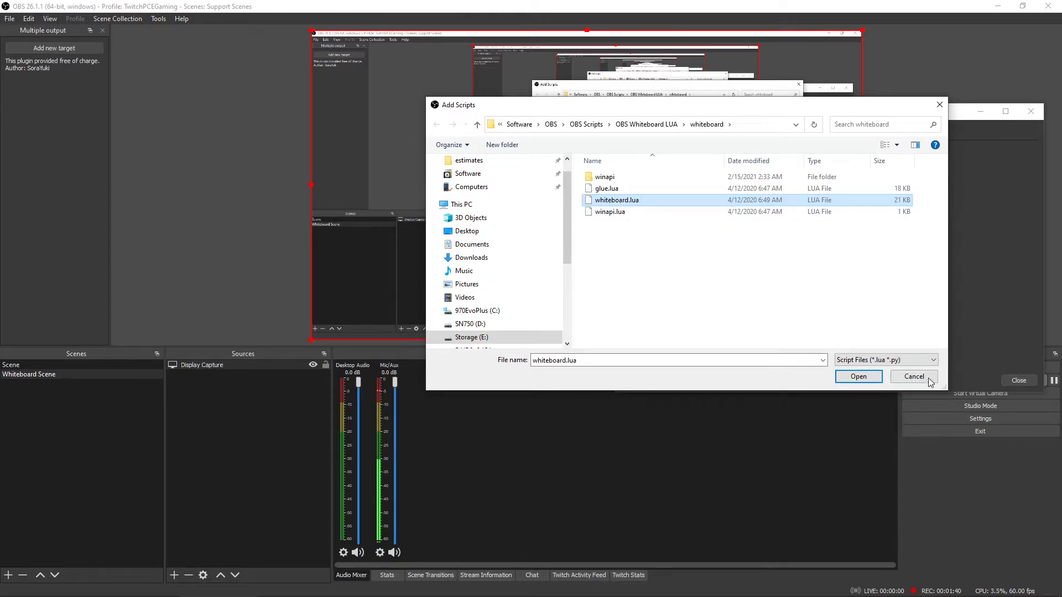
{"action": "left_click", "coordinate": [938, 105]}
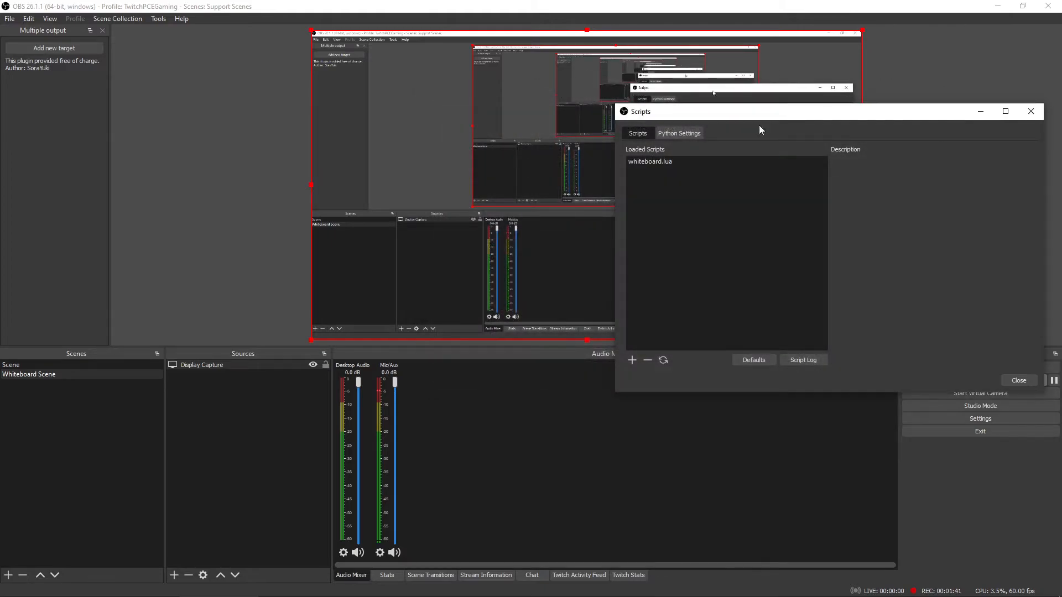
Set the custom colour of the loaded whiteboard.lua script to green #00ff00
{"action": "left_click", "coordinate": [648, 158]}
{"action": "left_click_drag", "start_coordinate": [707, 116], "coordinate": [685, 116]}
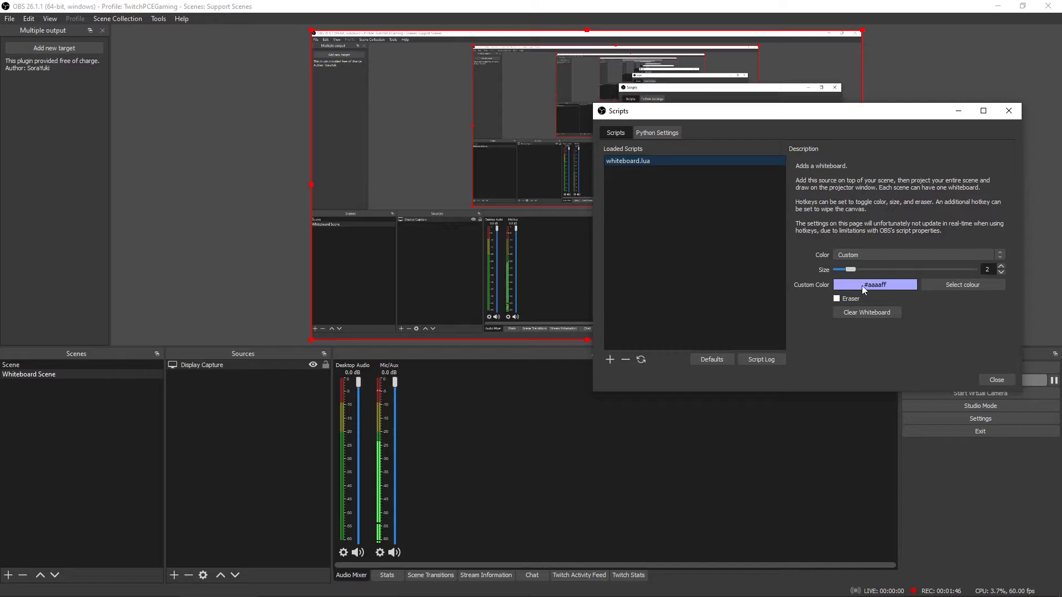
{"action": "left_click", "coordinate": [971, 287]}
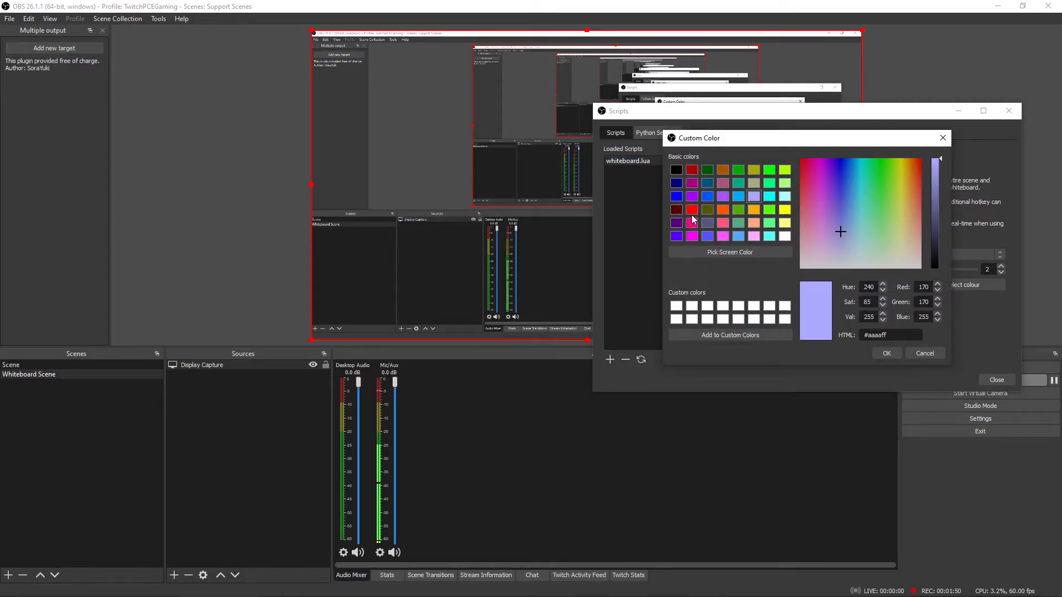
{"action": "left_click", "coordinate": [681, 185]}
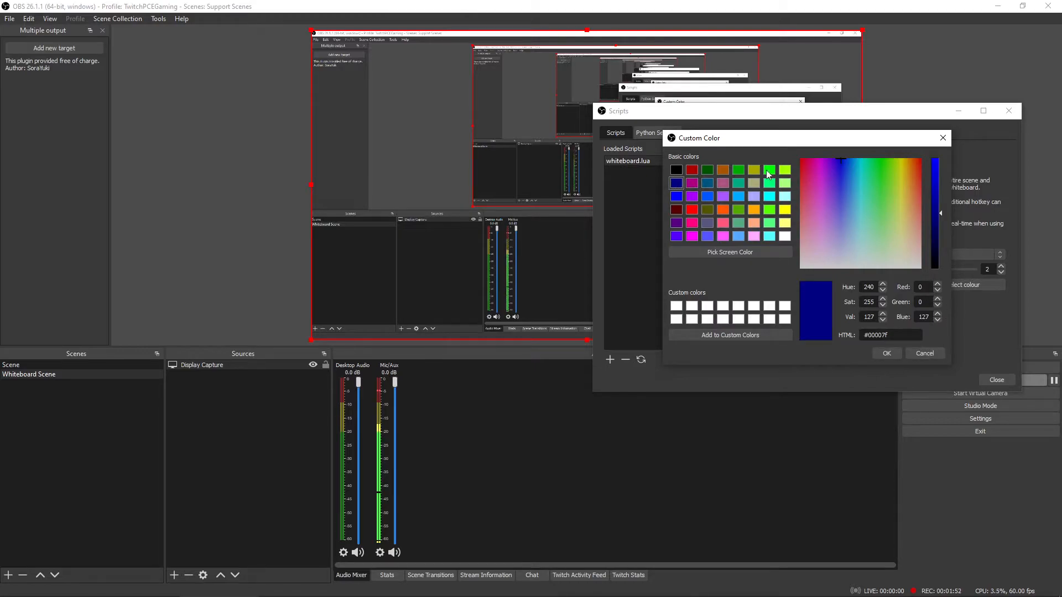
{"action": "left_click", "coordinate": [770, 172]}
{"action": "left_click", "coordinate": [887, 354]}
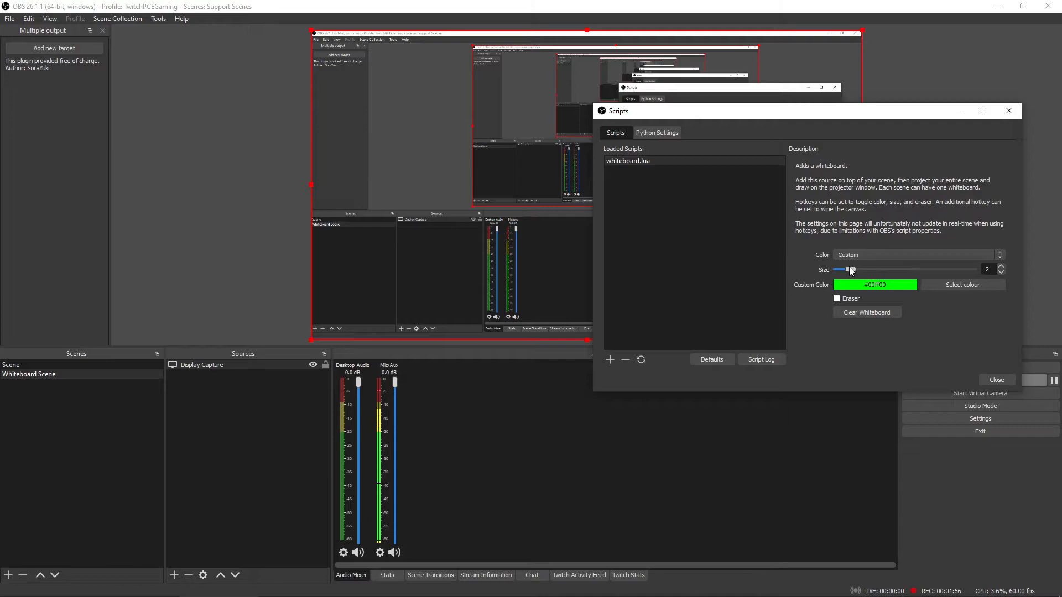
Clear the whiteboard from the script's settings and reposition the Scripts window lower on the screen
{"action": "mouse_move", "coordinate": [870, 271]}
{"action": "left_mouse_down"}
{"action": "mouse_move", "coordinate": [856, 271]}
{"action": "mouse_move", "coordinate": [888, 270]}
{"action": "mouse_move", "coordinate": [868, 267]}
{"action": "left_mouse_up"}
{"action": "left_click", "coordinate": [875, 312]}
{"action": "left_click_drag", "start_coordinate": [865, 115], "coordinate": [882, 257]}
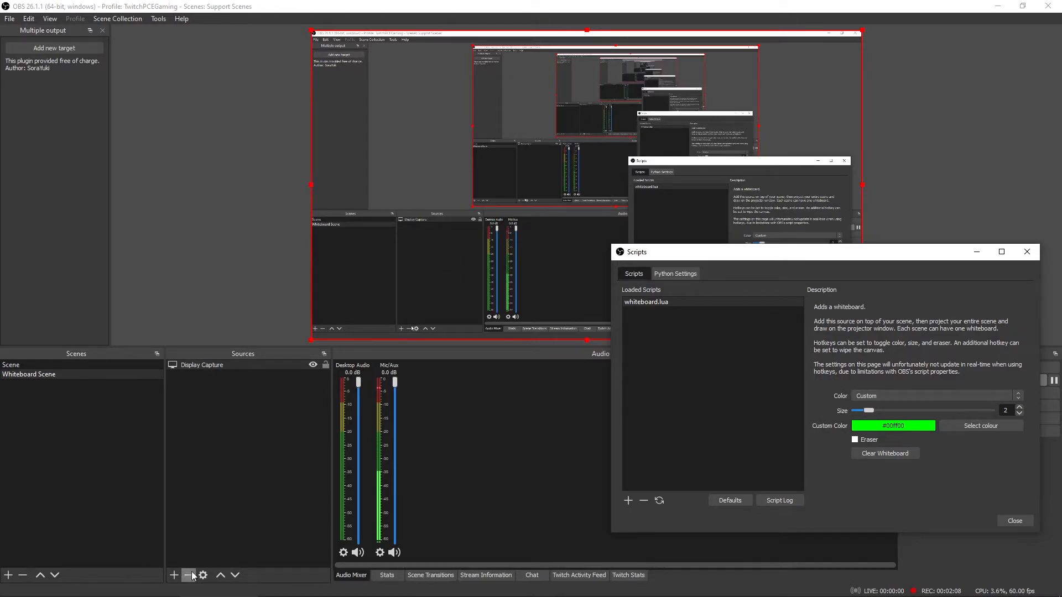
Add a new Whiteboard source to the Whiteboard Scene with the default name and accept its properties
{"action": "left_click", "coordinate": [174, 575]}
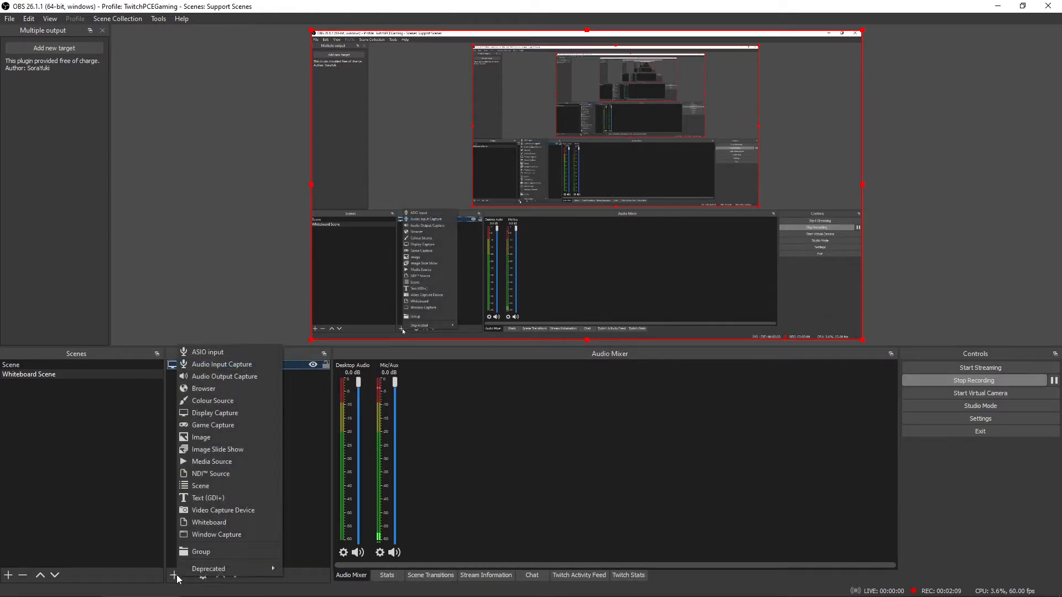
{"action": "left_click", "coordinate": [215, 519]}
{"action": "left_click", "coordinate": [562, 380]}
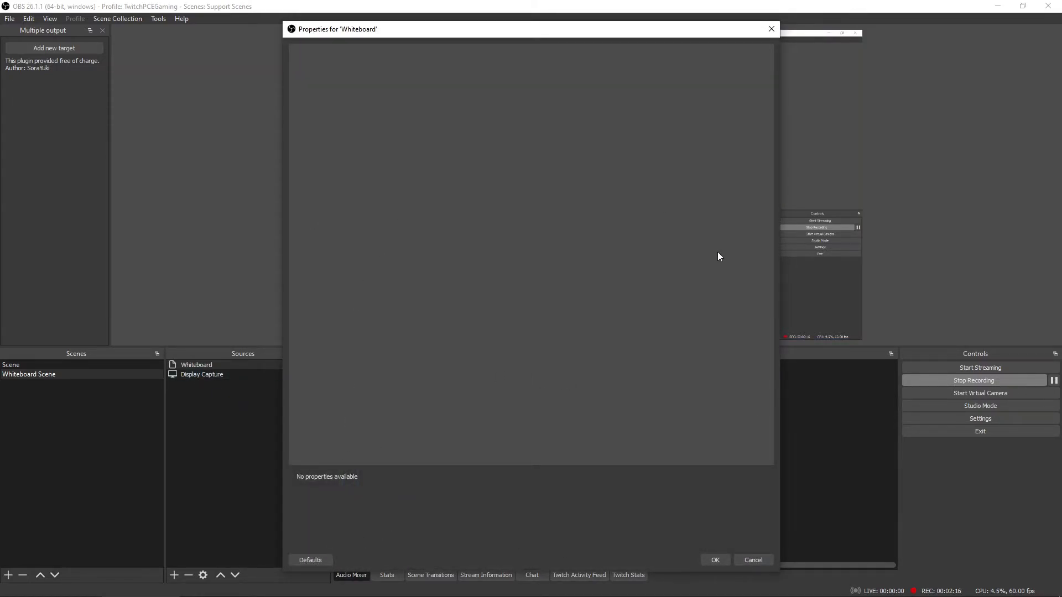
{"action": "left_click", "coordinate": [715, 560]}
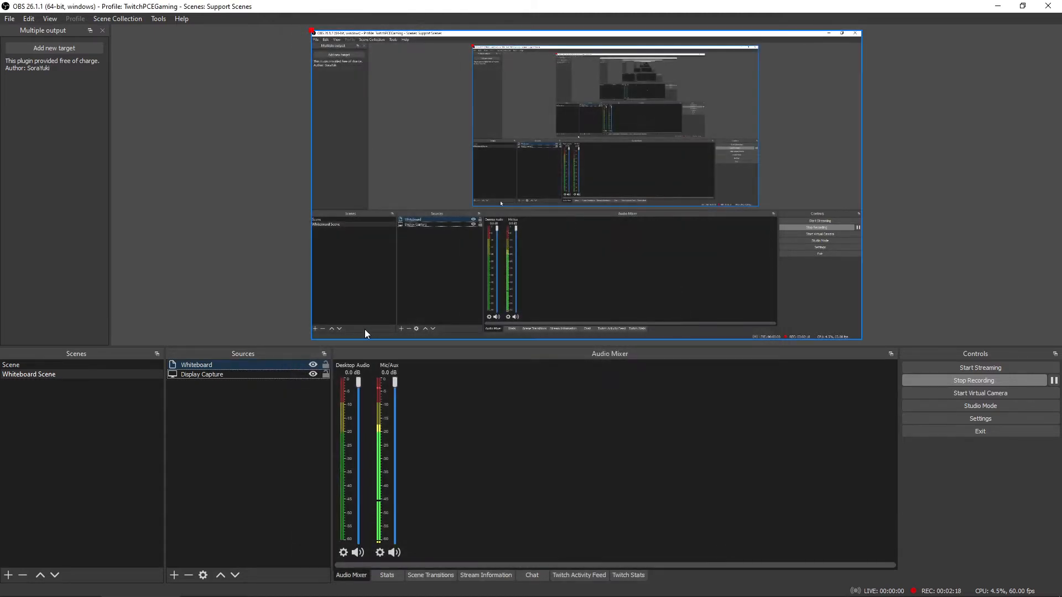
Move Display Capture above the Whiteboard source, and return Whiteboard to the top of the source order
{"action": "left_click", "coordinate": [212, 375]}
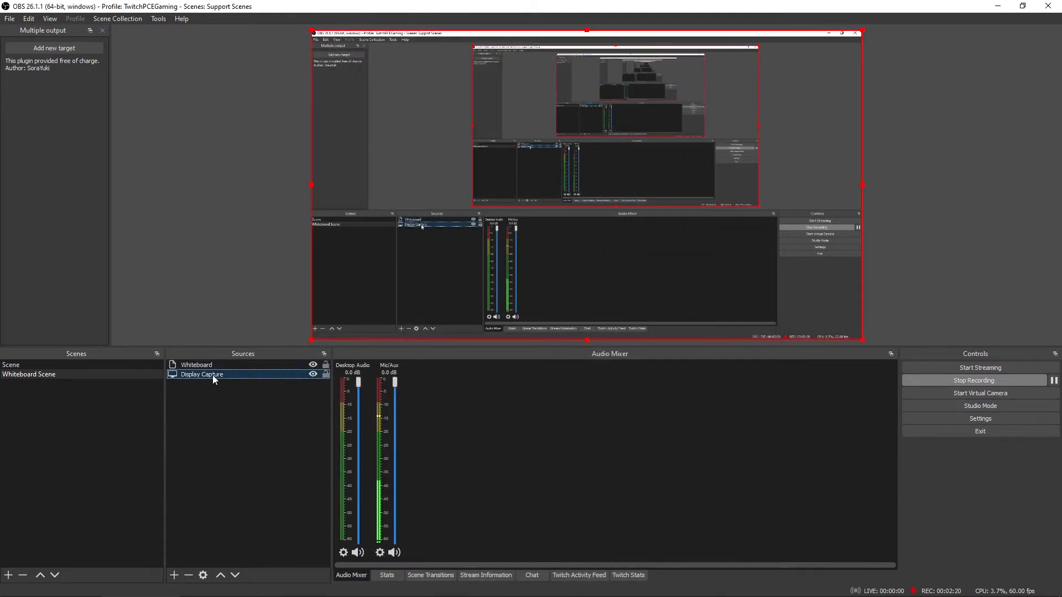
{"action": "left_click", "coordinate": [221, 575]}
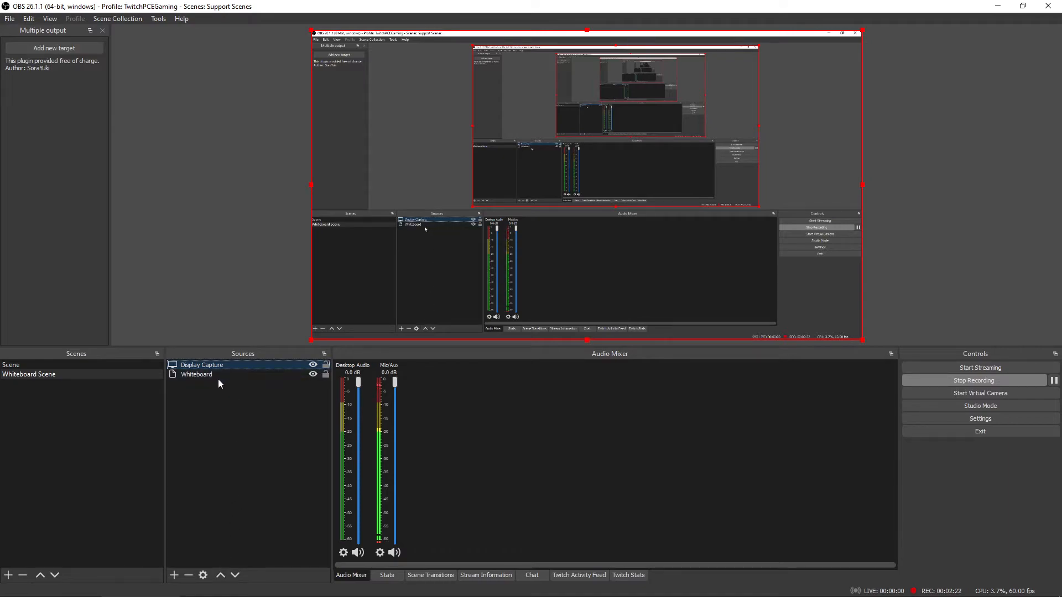
{"action": "left_click", "coordinate": [218, 377]}
{"action": "left_click", "coordinate": [221, 575]}
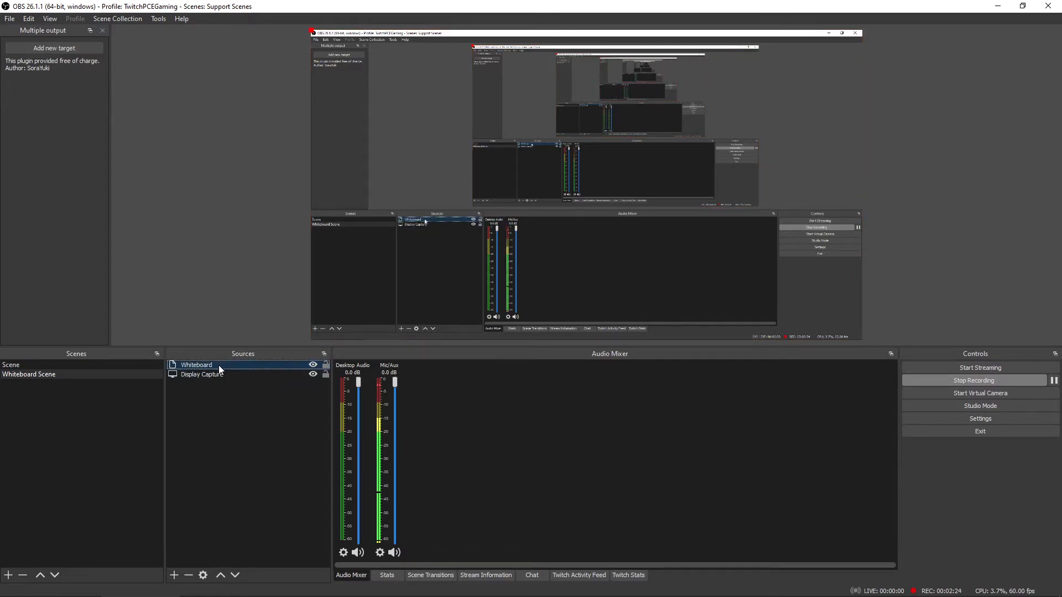
{"action": "left_click", "coordinate": [214, 375]}
{"action": "left_click", "coordinate": [213, 362]}
{"action": "left_click", "coordinate": [213, 374]}
{"action": "left_click", "coordinate": [213, 365]}
{"action": "left_click", "coordinate": [211, 374]}
{"action": "left_click", "coordinate": [214, 362]}
{"action": "left_click", "coordinate": [211, 371]}
{"action": "left_click", "coordinate": [203, 403]}
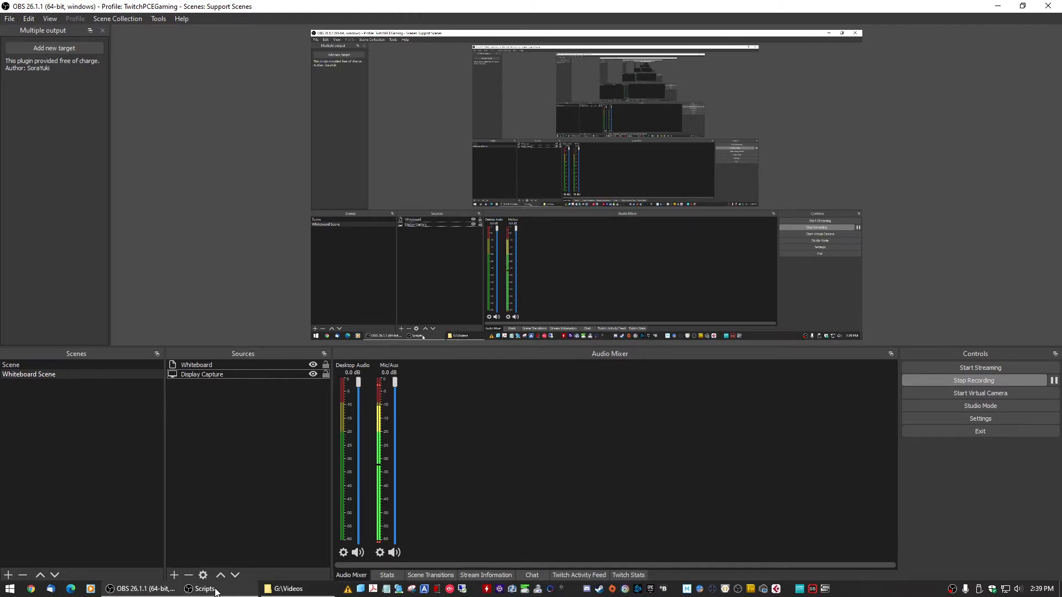
Bring the Scripts window with the whiteboard settings back to the front and shift it slightly down
{"action": "left_click", "coordinate": [215, 590]}
{"action": "mouse_move", "coordinate": [834, 260]}
{"action": "left_mouse_down"}
{"action": "mouse_move", "coordinate": [812, 184]}
{"action": "mouse_move", "coordinate": [796, 227]}
{"action": "mouse_move", "coordinate": [836, 393]}
{"action": "mouse_move", "coordinate": [837, 278]}
{"action": "left_mouse_up"}
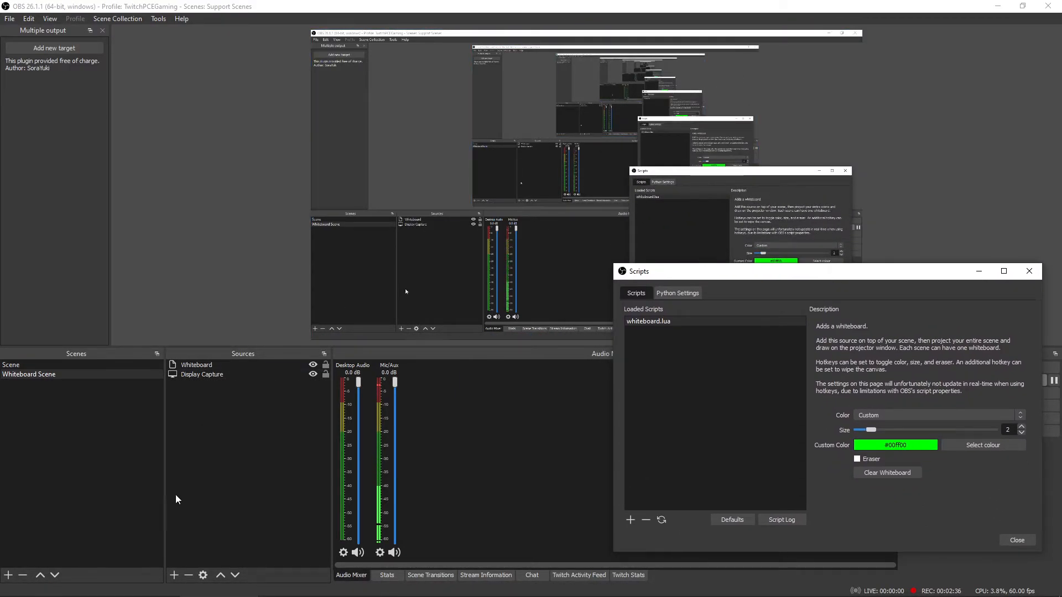
Open a windowed projector for the Whiteboard Scene, enlarge it, and place it in the lower-left area of the screen
{"action": "right_click", "coordinate": [30, 375]}
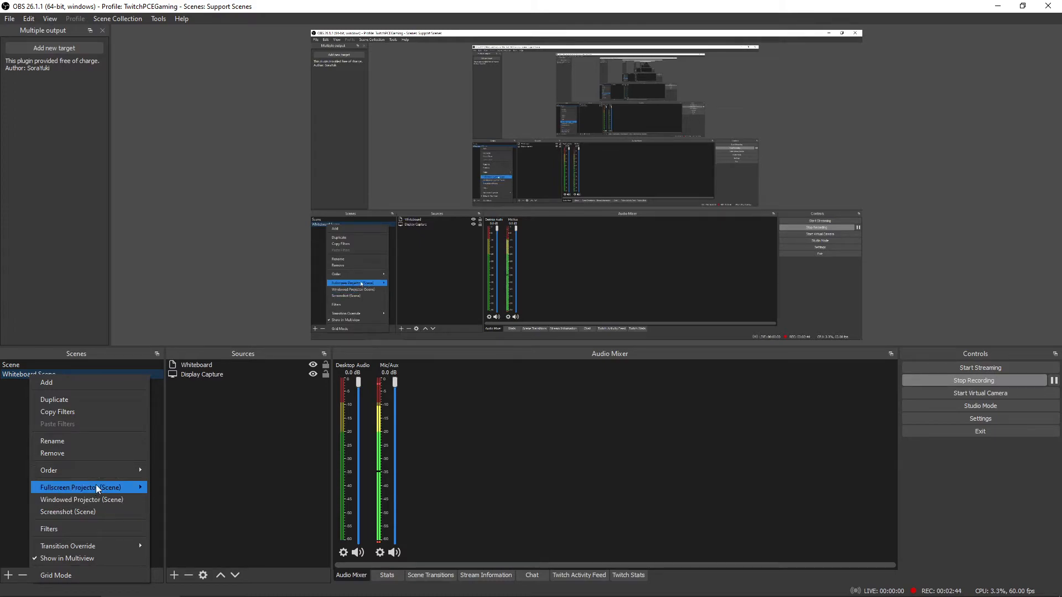
{"action": "mouse_move", "coordinate": [96, 484]}
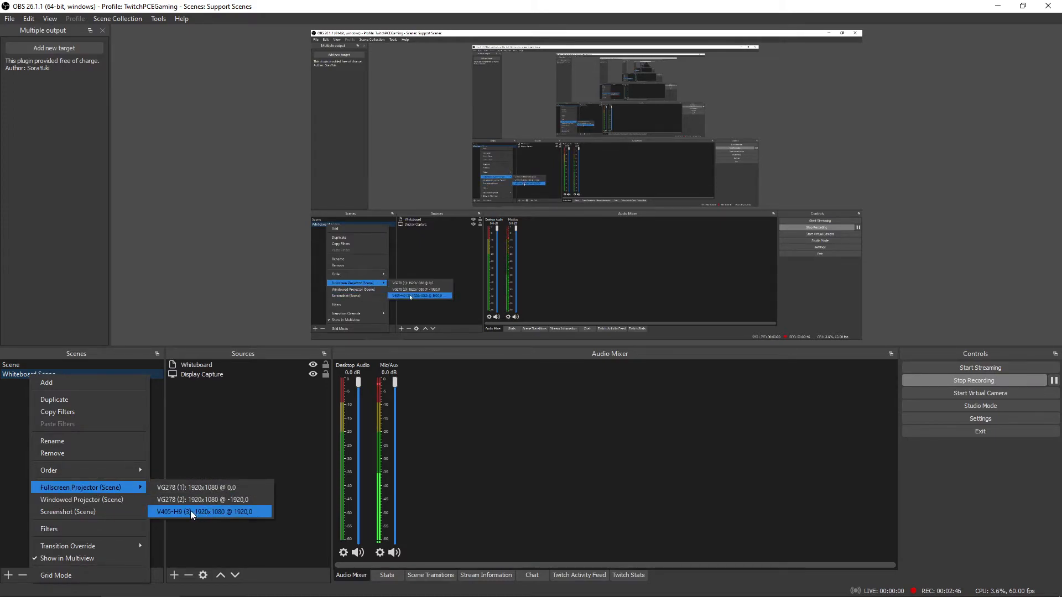
{"action": "left_click", "coordinate": [73, 499]}
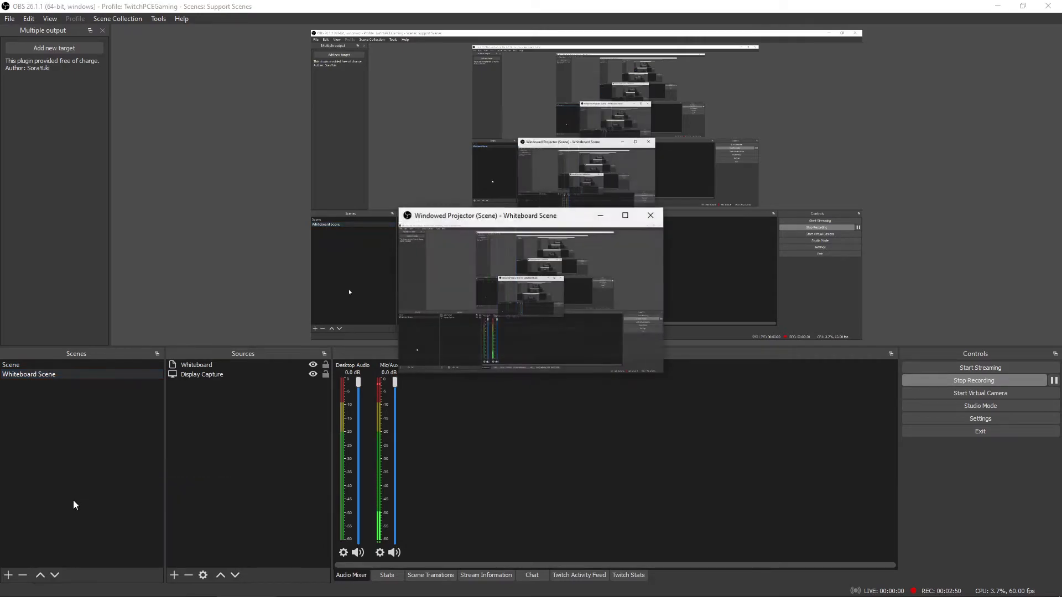
{"action": "left_click_drag", "start_coordinate": [497, 215], "coordinate": [123, 399]}
{"action": "left_click_drag", "start_coordinate": [293, 390], "coordinate": [501, 279]}
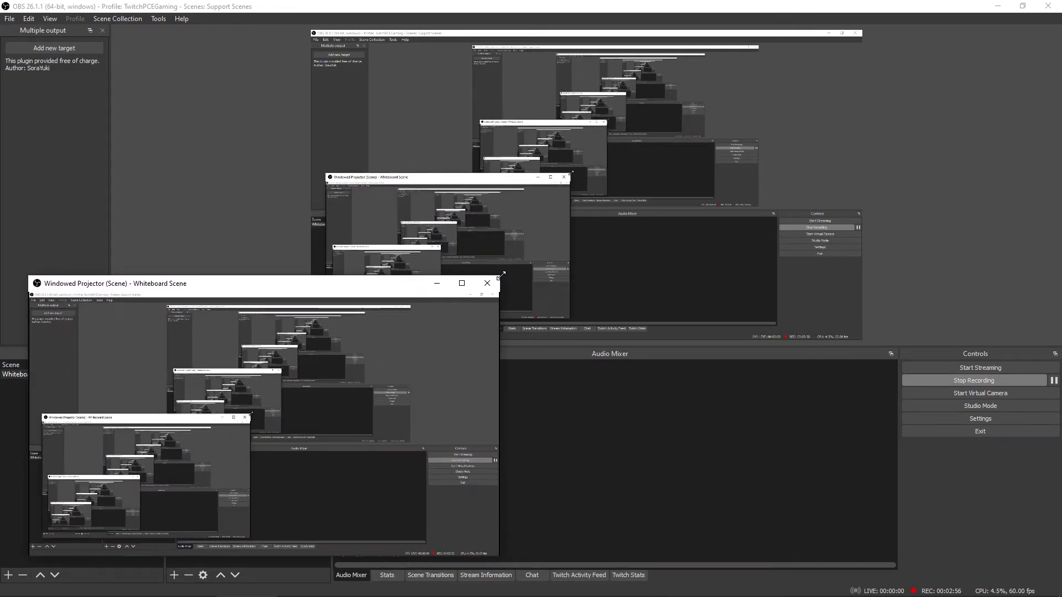
{"action": "left_click_drag", "start_coordinate": [372, 289], "coordinate": [353, 316]}
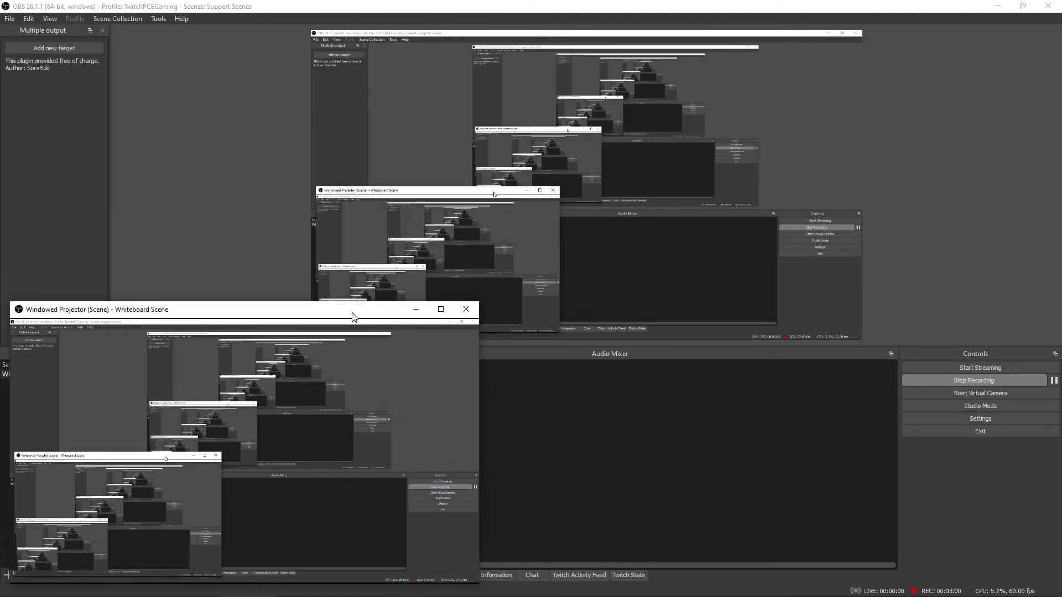
Bring back the Scripts window beside the projector, scribble green test strokes across the projected scene, and clear the whiteboard
{"action": "left_click", "coordinate": [185, 591]}
{"action": "left_click_drag", "start_coordinate": [741, 279], "coordinate": [755, 310]}
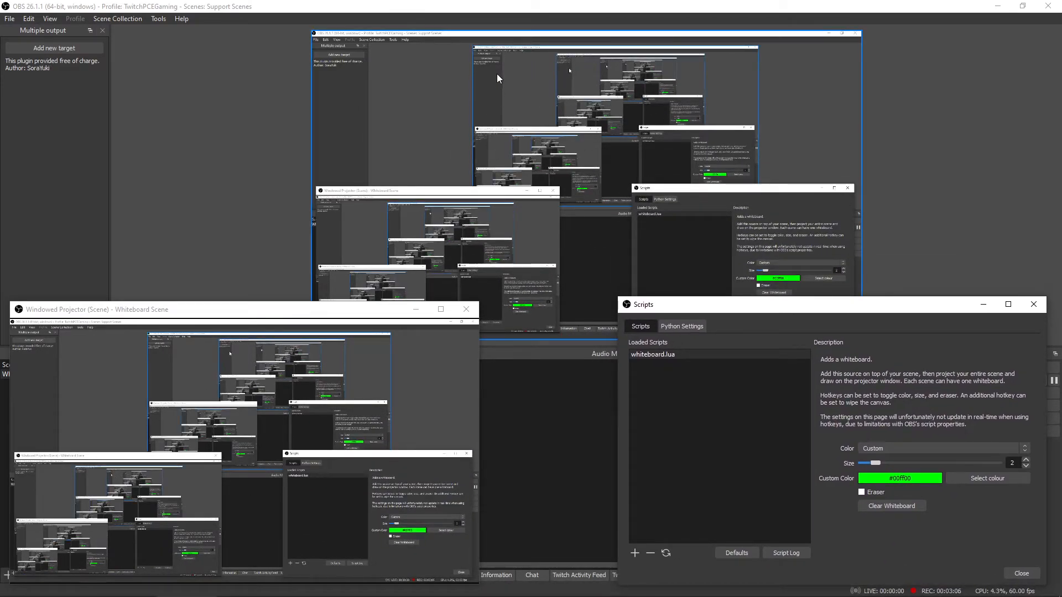
{"action": "mouse_move", "coordinate": [242, 372]}
{"action": "left_mouse_down"}
{"action": "mouse_move", "coordinate": [254, 427]}
{"action": "mouse_move", "coordinate": [108, 427]}
{"action": "mouse_move", "coordinate": [56, 351]}
{"action": "mouse_move", "coordinate": [89, 459]}
{"action": "mouse_move", "coordinate": [383, 468]}
{"action": "mouse_move", "coordinate": [222, 479]}
{"action": "left_mouse_up"}
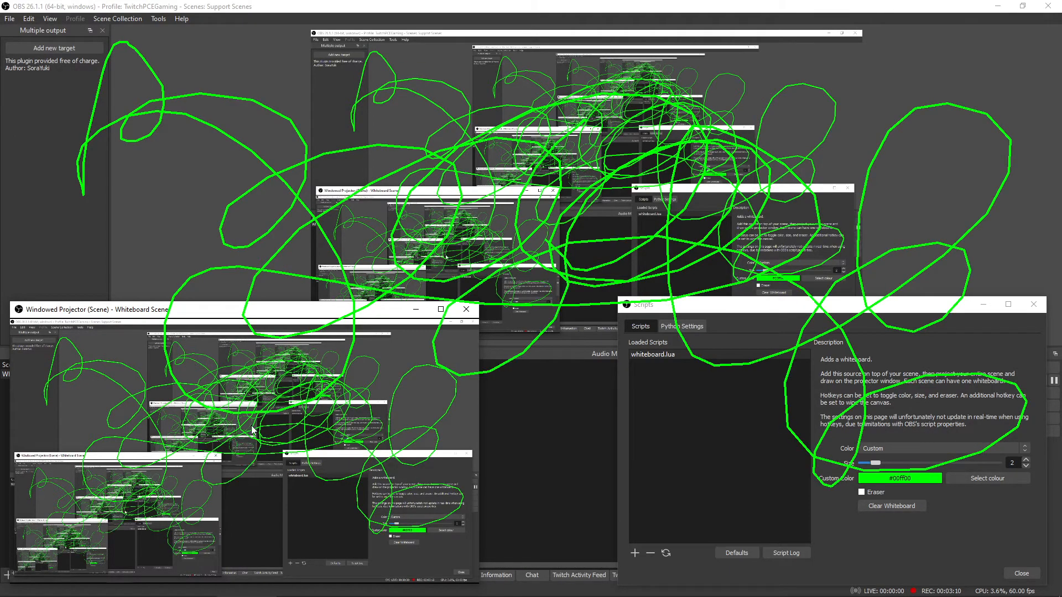
{"action": "left_click", "coordinate": [897, 506]}
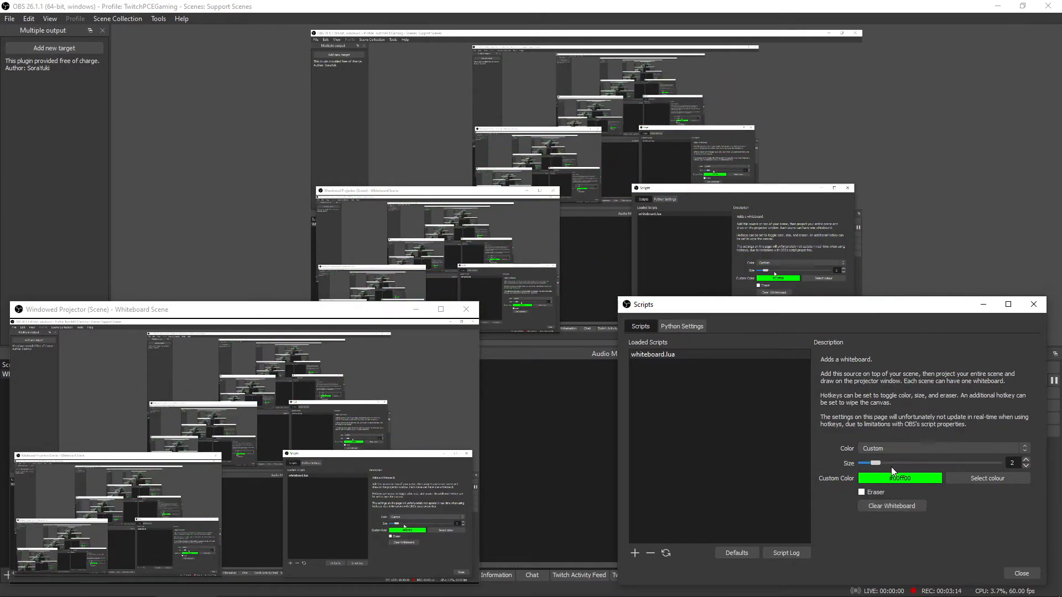
Set the whiteboard's custom colour to black (#000000) and draw several looping freehand strokes across the projected scene
{"action": "left_click", "coordinate": [992, 476]}
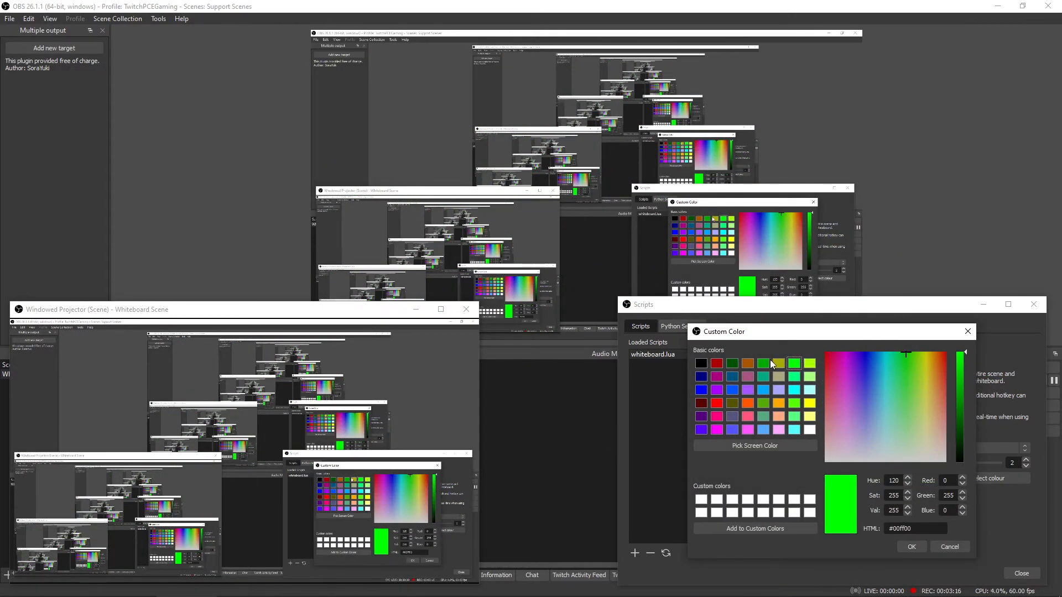
{"action": "left_click", "coordinate": [700, 366]}
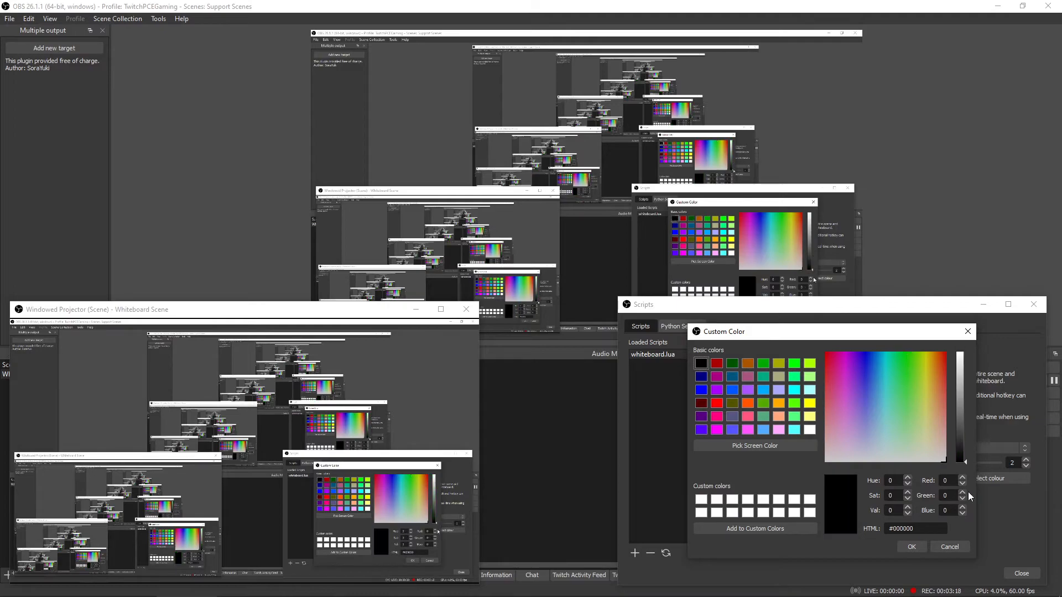
{"action": "left_click", "coordinate": [911, 546]}
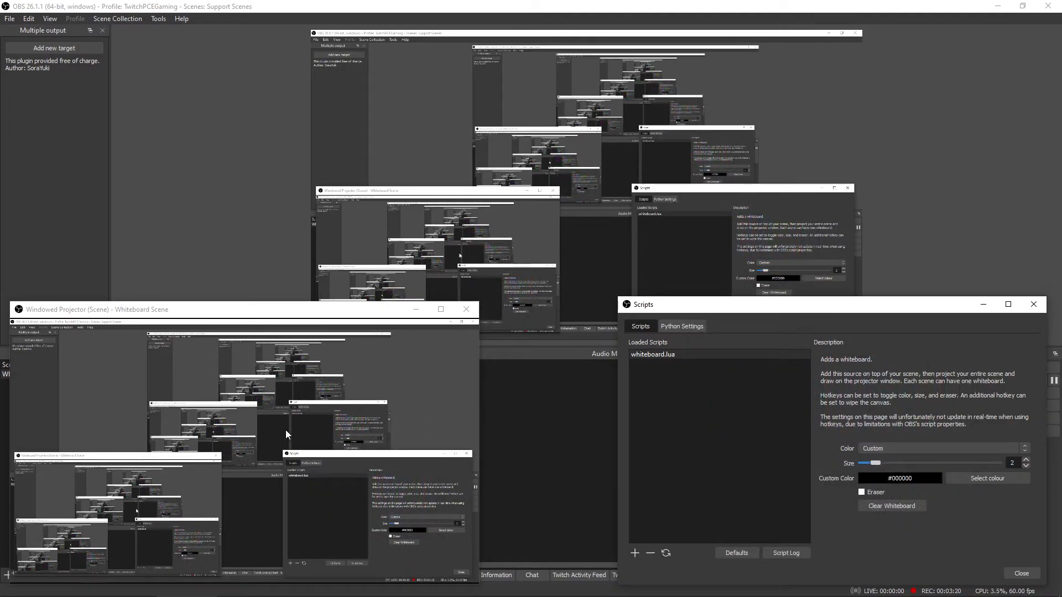
{"action": "mouse_move", "coordinate": [127, 471]}
{"action": "left_mouse_down"}
{"action": "mouse_move", "coordinate": [71, 544]}
{"action": "mouse_move", "coordinate": [111, 545]}
{"action": "mouse_move", "coordinate": [98, 507]}
{"action": "mouse_move", "coordinate": [125, 518]}
{"action": "mouse_move", "coordinate": [33, 471]}
{"action": "left_mouse_up"}
{"action": "mouse_move", "coordinate": [419, 468]}
{"action": "left_mouse_down"}
{"action": "mouse_move", "coordinate": [297, 475]}
{"action": "mouse_move", "coordinate": [295, 545]}
{"action": "mouse_move", "coordinate": [420, 564]}
{"action": "mouse_move", "coordinate": [466, 505]}
{"action": "mouse_move", "coordinate": [425, 471]}
{"action": "mouse_move", "coordinate": [387, 476]}
{"action": "left_mouse_up"}
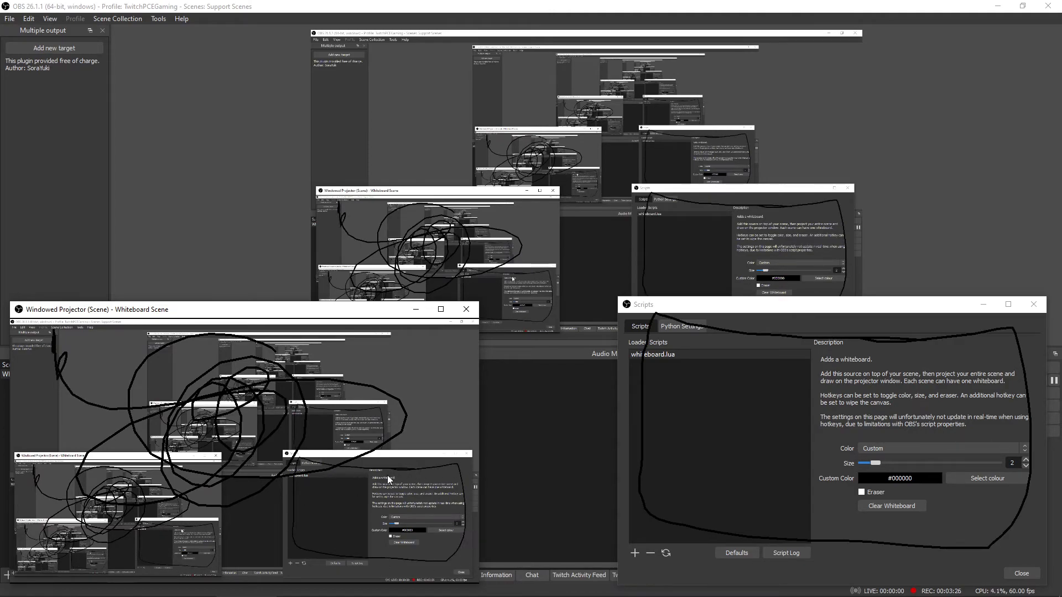
{"action": "mouse_move", "coordinate": [295, 374]}
{"action": "left_mouse_down"}
{"action": "mouse_move", "coordinate": [257, 342]}
{"action": "mouse_move", "coordinate": [195, 363]}
{"action": "mouse_move", "coordinate": [271, 435]}
{"action": "mouse_move", "coordinate": [284, 351]}
{"action": "mouse_move", "coordinate": [221, 416]}
{"action": "mouse_move", "coordinate": [268, 353]}
{"action": "mouse_move", "coordinate": [288, 357]}
{"action": "mouse_move", "coordinate": [303, 386]}
{"action": "mouse_move", "coordinate": [270, 375]}
{"action": "left_mouse_up"}
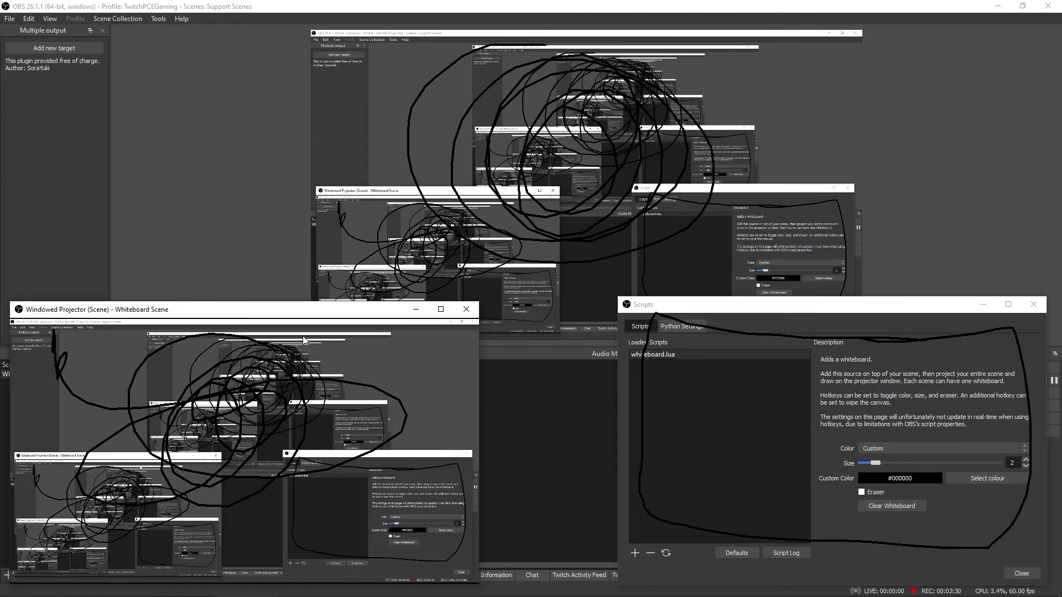
Enable the whiteboard eraser at size 12 and rub out part of the black strokes in the projector
{"action": "left_click", "coordinate": [862, 492]}
{"action": "left_click_drag", "start_coordinate": [883, 466], "coordinate": [1004, 461]}
{"action": "mouse_move", "coordinate": [301, 378]}
{"action": "left_mouse_down"}
{"action": "mouse_move", "coordinate": [279, 398]}
{"action": "mouse_move", "coordinate": [321, 379]}
{"action": "mouse_move", "coordinate": [296, 348]}
{"action": "left_mouse_up"}
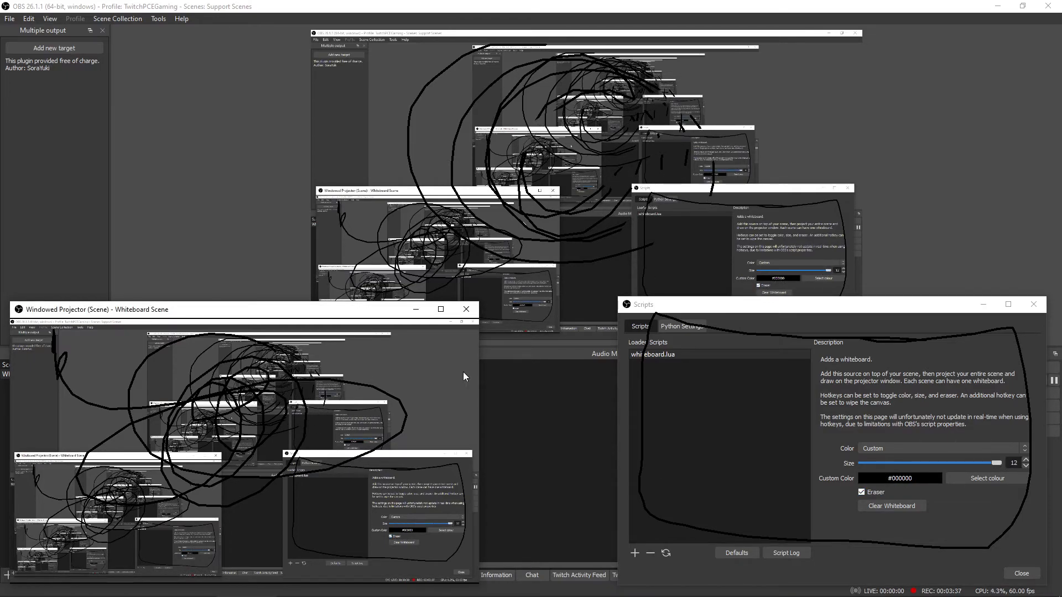
Clear the remaining strokes from the whiteboard and turn the eraser off
{"action": "left_click", "coordinate": [903, 502]}
{"action": "left_click", "coordinate": [861, 493]}
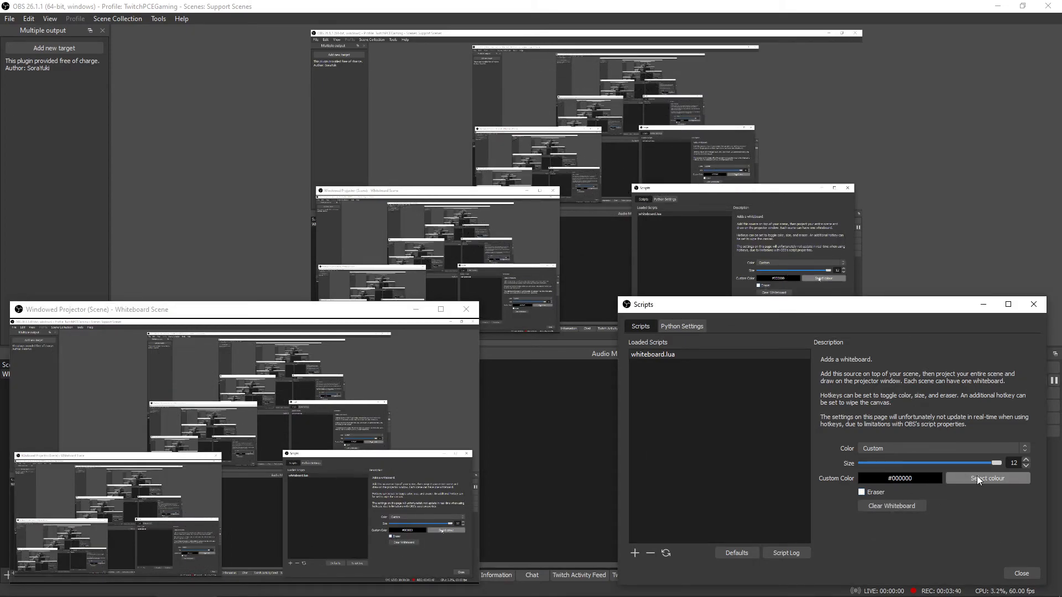